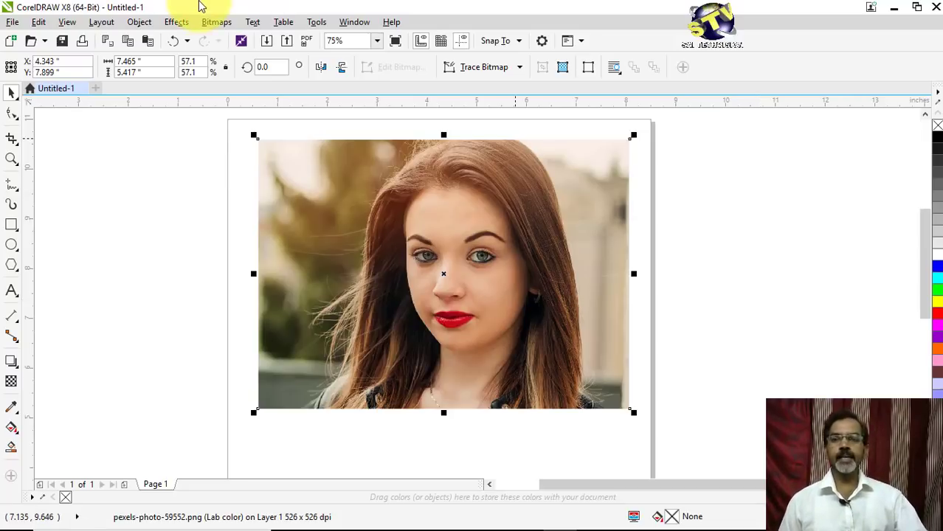
Step: Open the Image Adjustment Lab for the selected portrait photo and show it in a single full preview
click(210, 21)
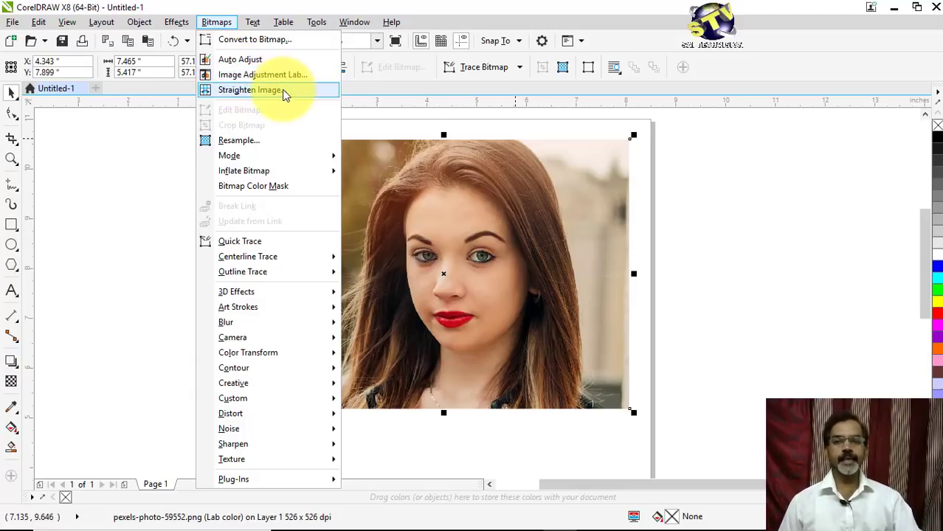
click(139, 209)
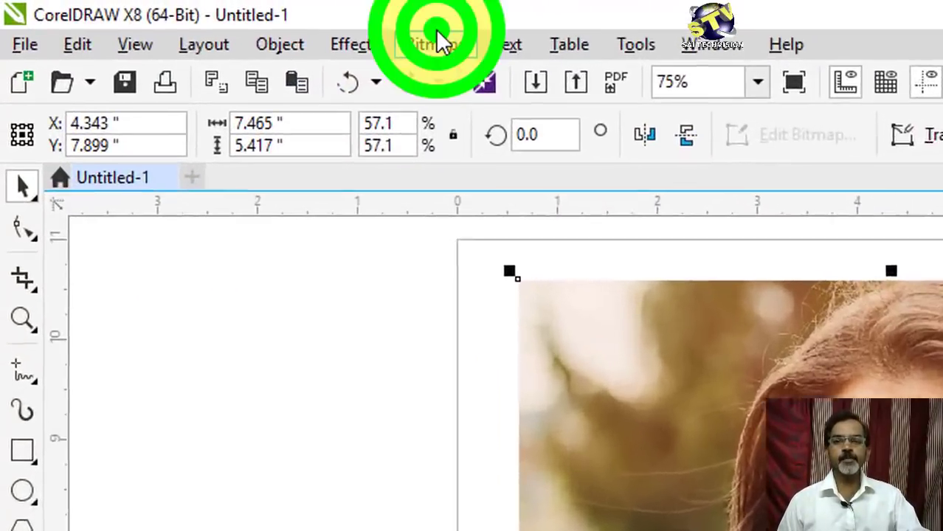
click(217, 20)
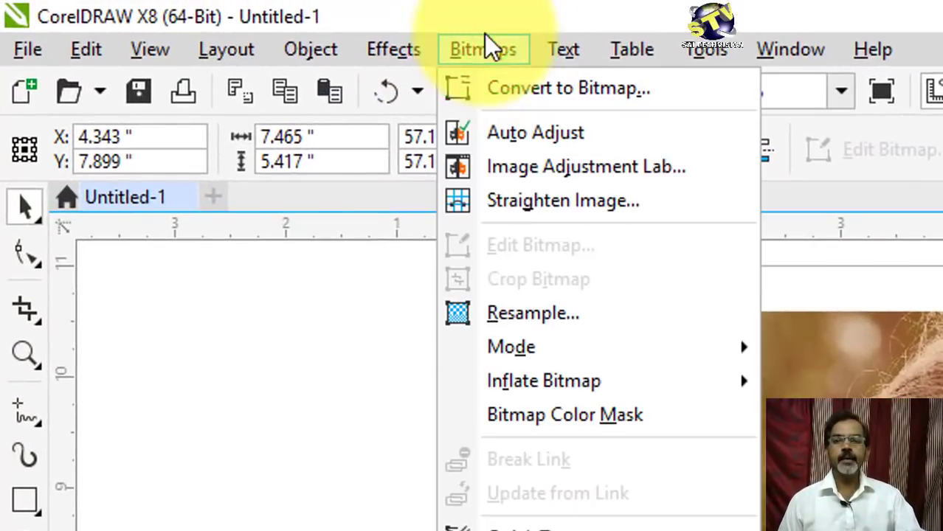
click(590, 170)
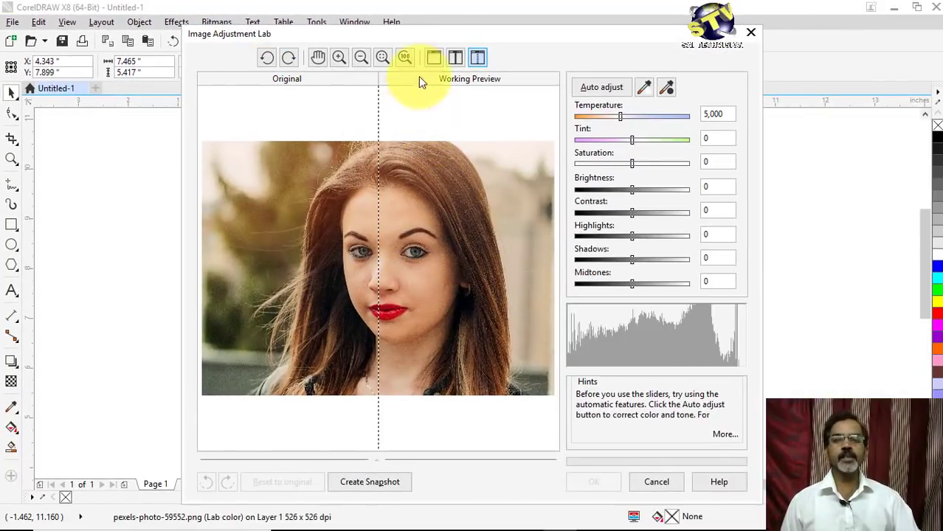
click(434, 57)
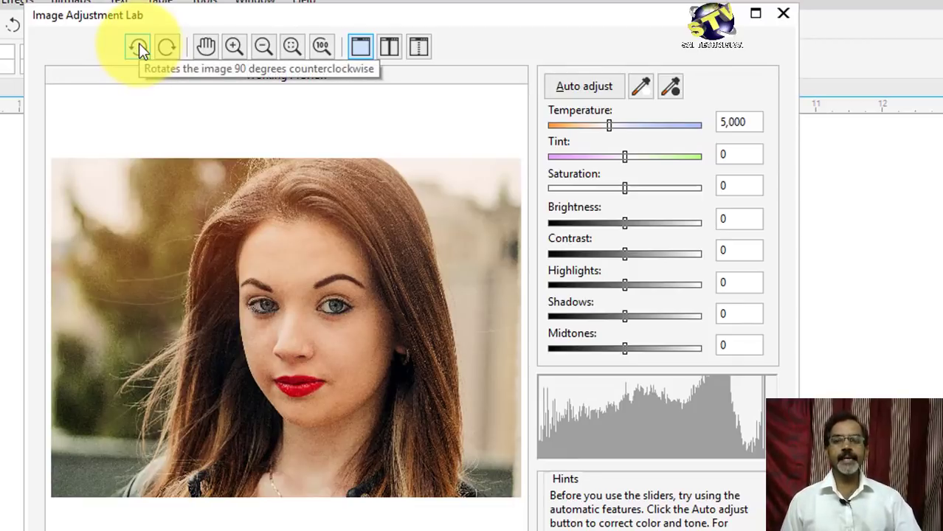
Step: Rotate the photo 90 degrees counterclockwise and turn it back 90 degrees clockwise
click(139, 46)
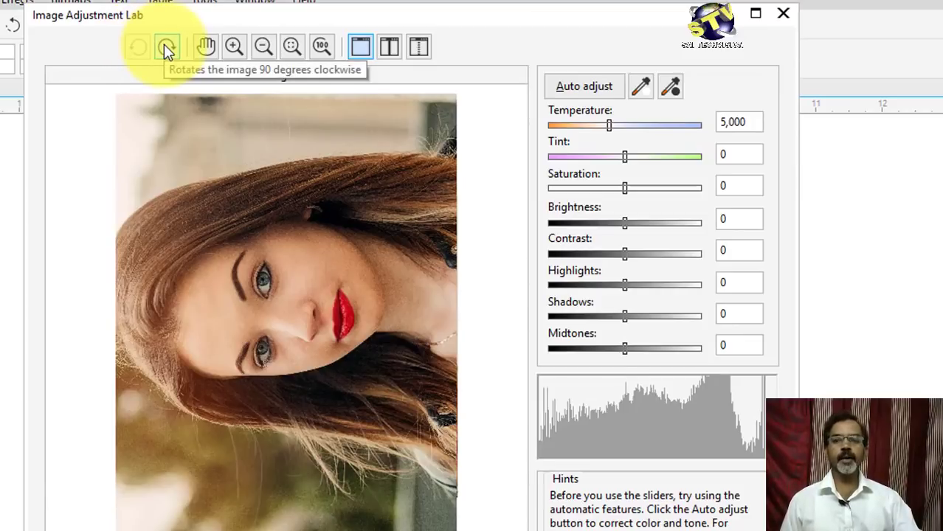
click(165, 46)
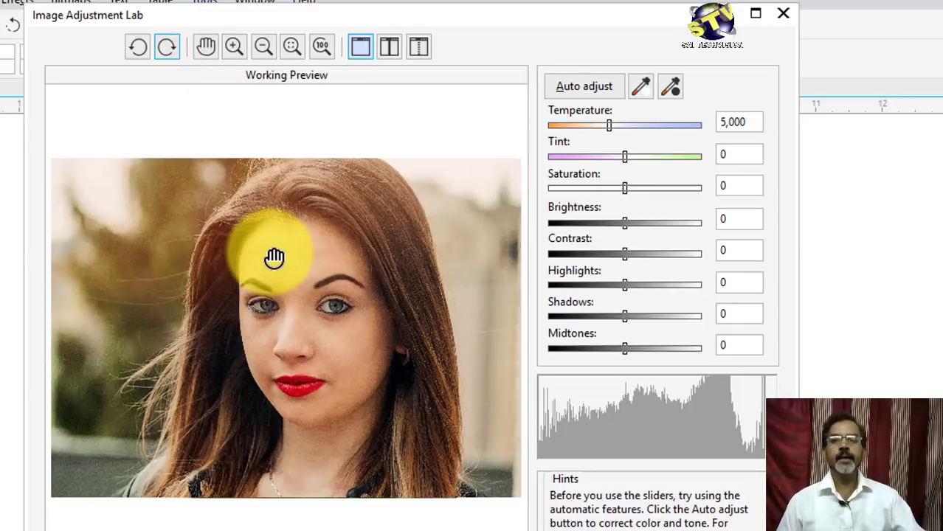
Step: Magnify the woman's face in the preview and examine her forehead, eyes, nose, lips and neck at close range
click(234, 49)
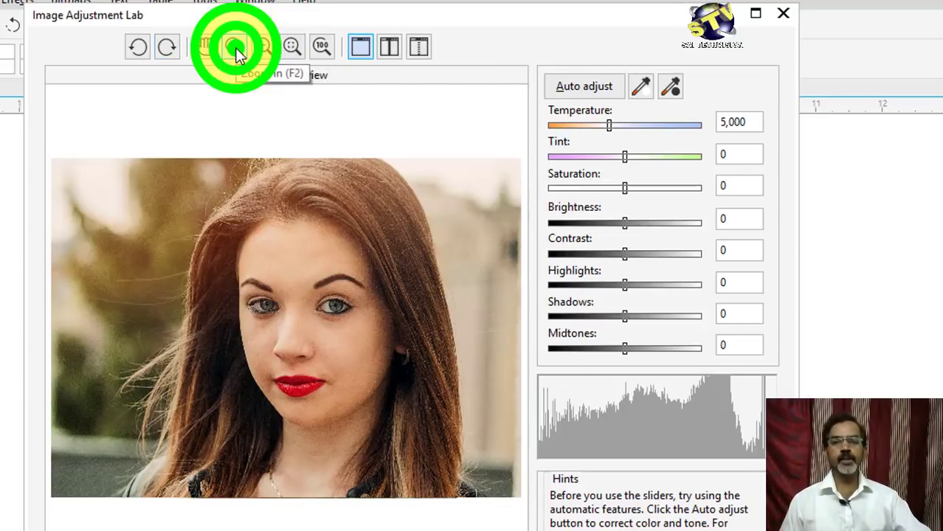
click(267, 276)
click(335, 310)
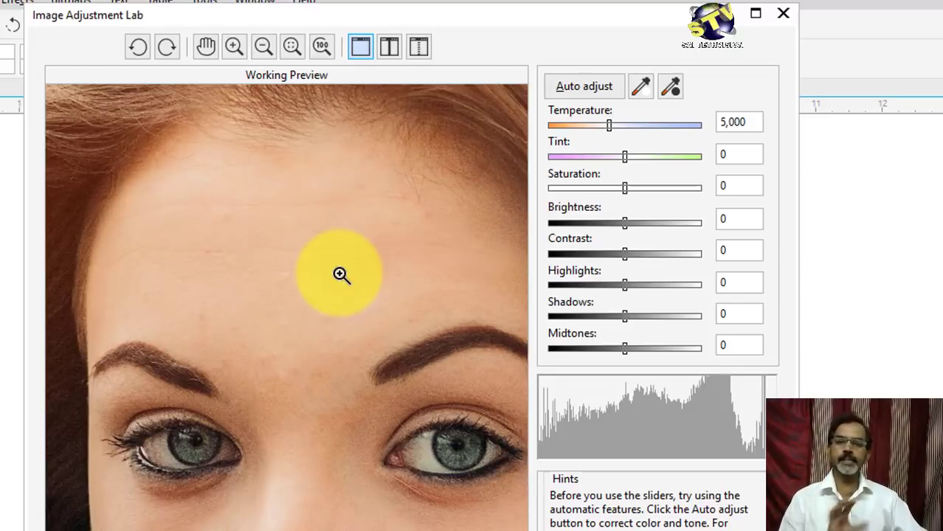
click(207, 49)
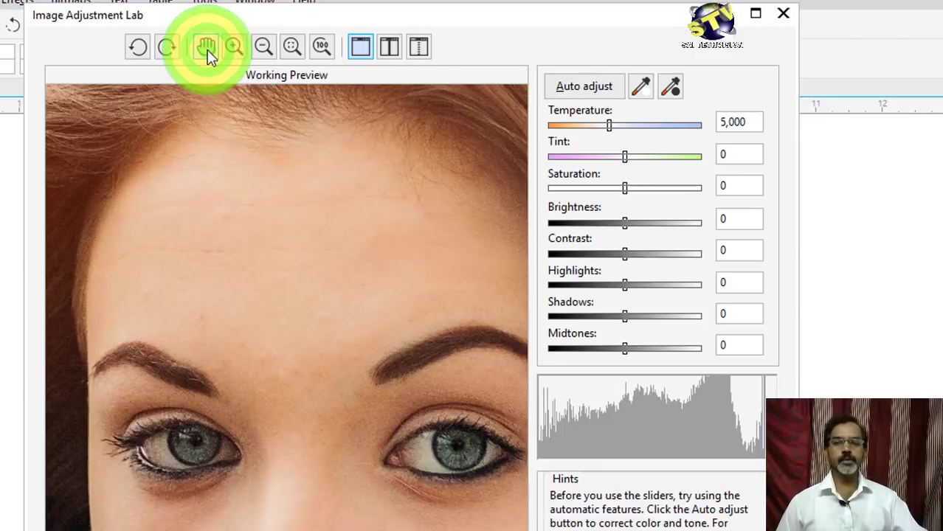
drag(351, 372, 311, 301)
drag(291, 385, 308, 288)
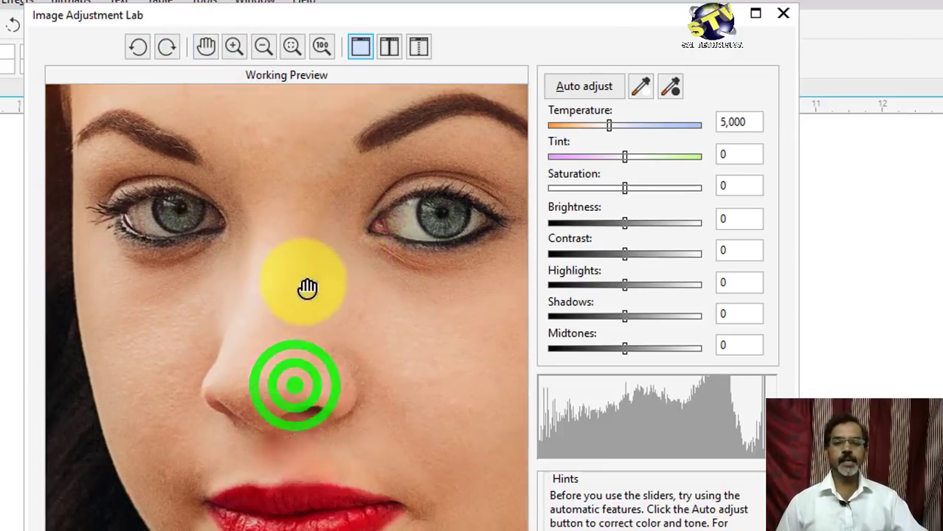
drag(294, 424, 282, 325)
drag(413, 375, 279, 264)
drag(350, 394, 400, 223)
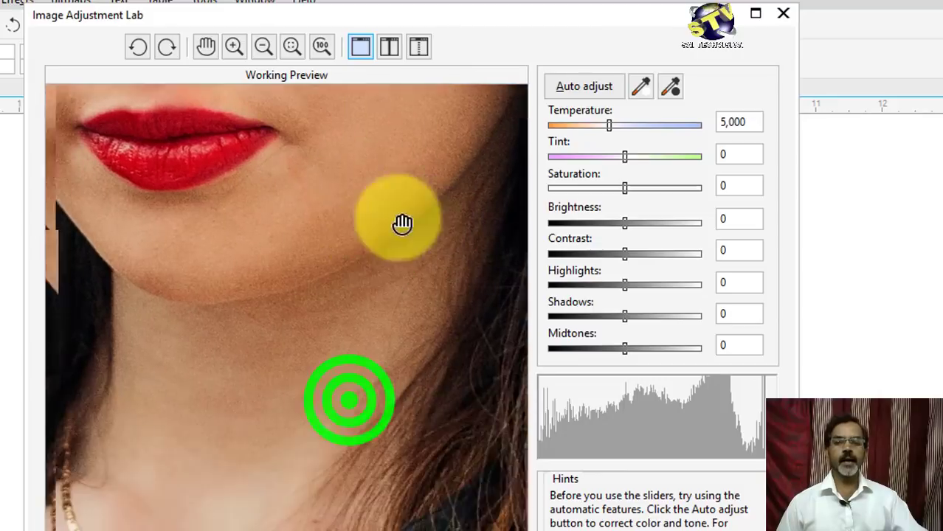
mouse_move(209, 328)
mouse_down()
mouse_move(362, 196)
mouse_move(358, 310)
mouse_up()
drag(355, 111, 354, 339)
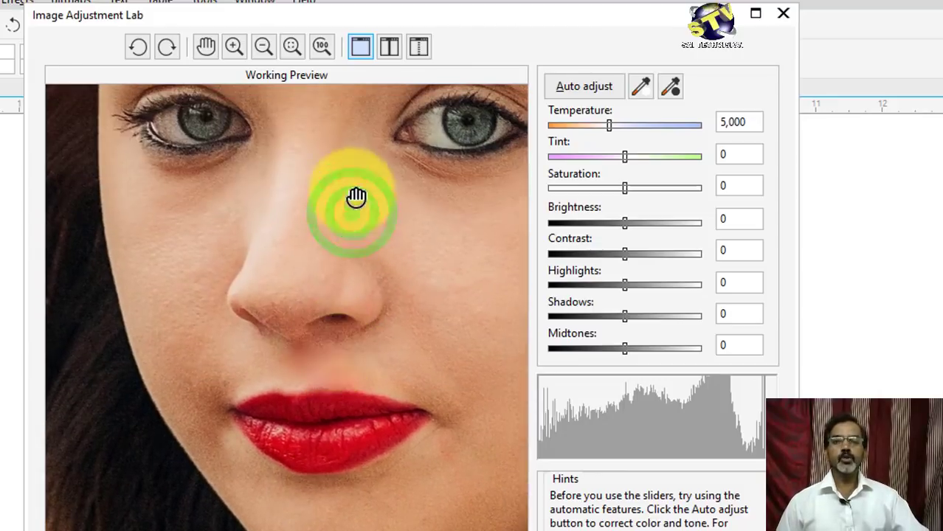
drag(356, 196, 324, 333)
drag(299, 226, 292, 317)
drag(288, 236, 287, 387)
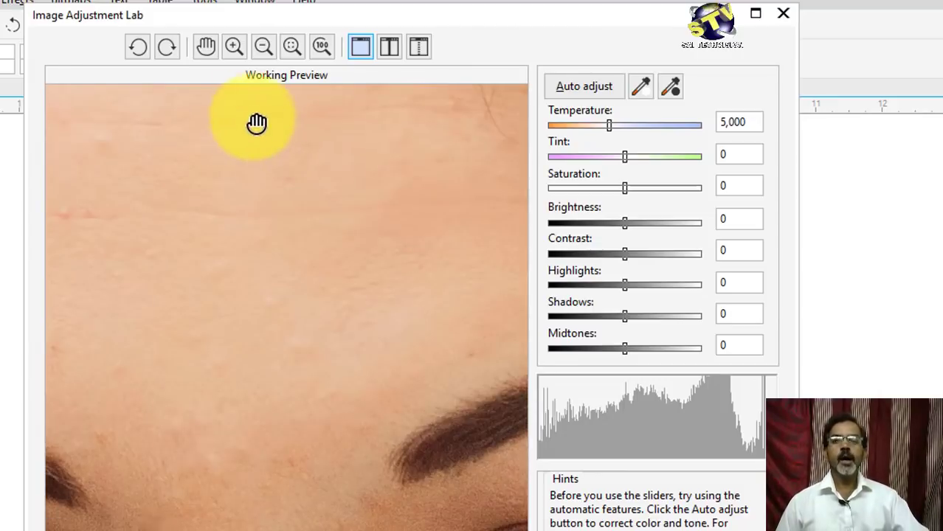
drag(258, 337, 280, 197)
drag(272, 416, 274, 228)
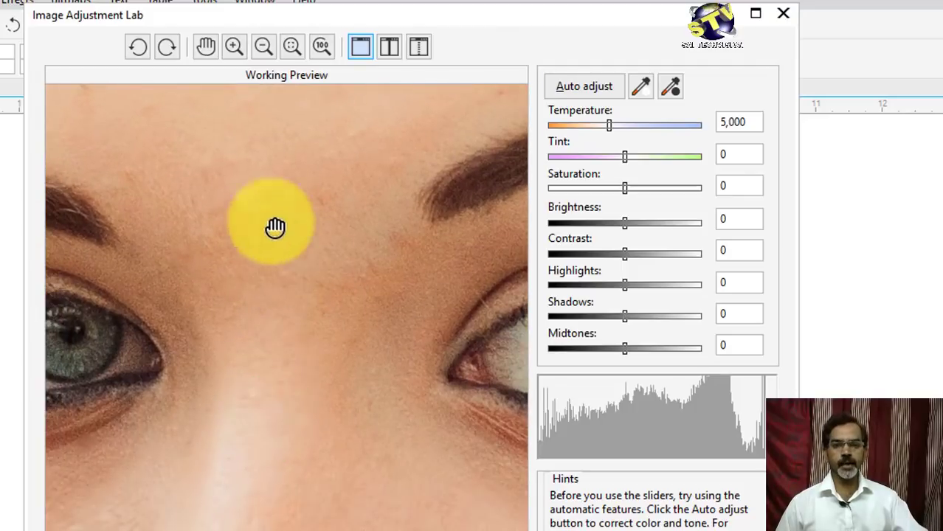
Step: Zoom out from the area between the eyes until the whole portrait is in view
click(264, 46)
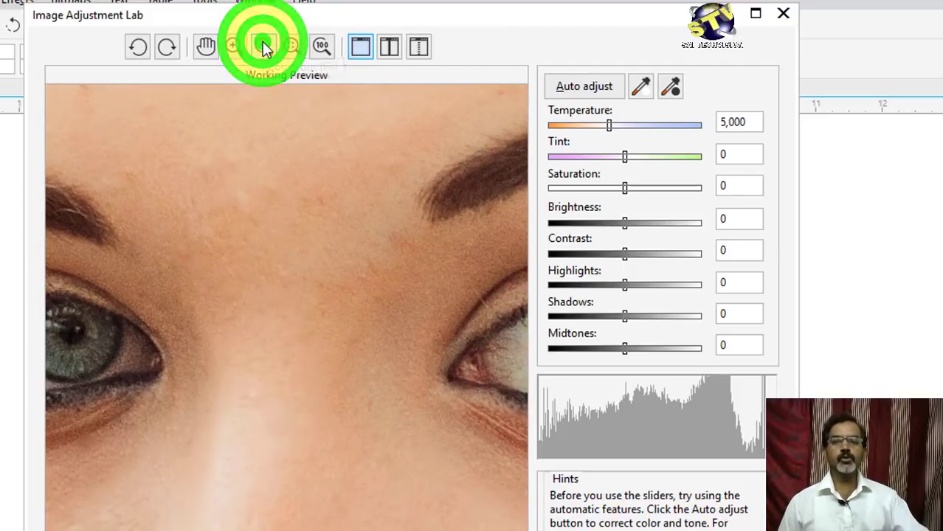
click(286, 324)
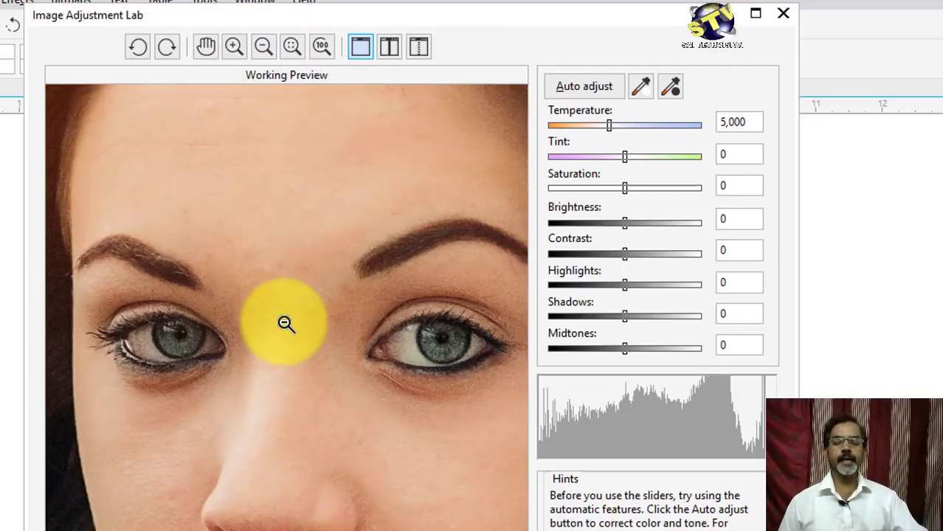
click(286, 323)
click(286, 323)
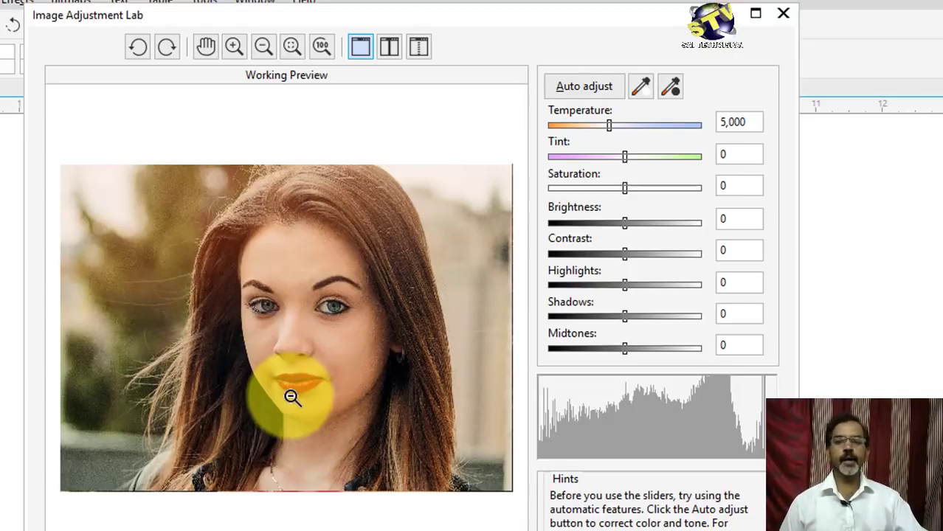
Step: Magnify a marked area around the nose and lips, examine the face from eyes to mouth, and zoom out two levels
click(233, 46)
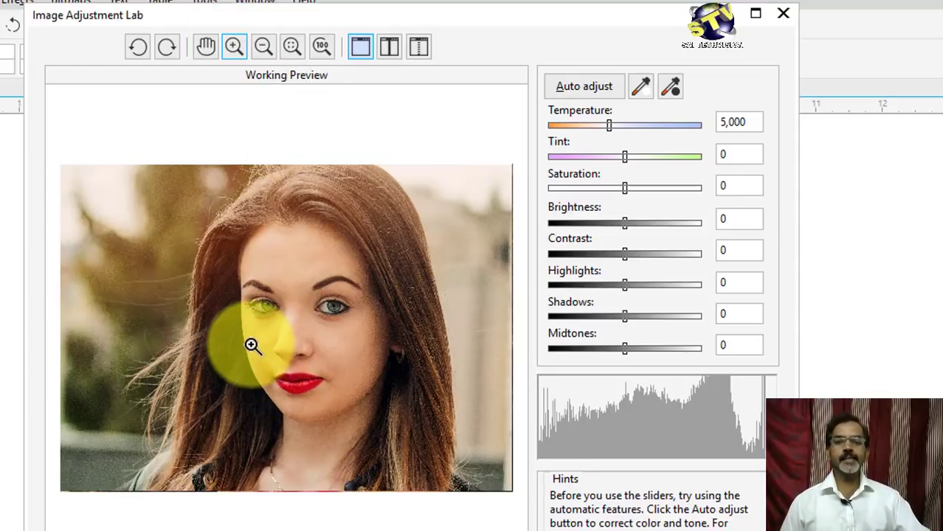
drag(250, 343, 351, 409)
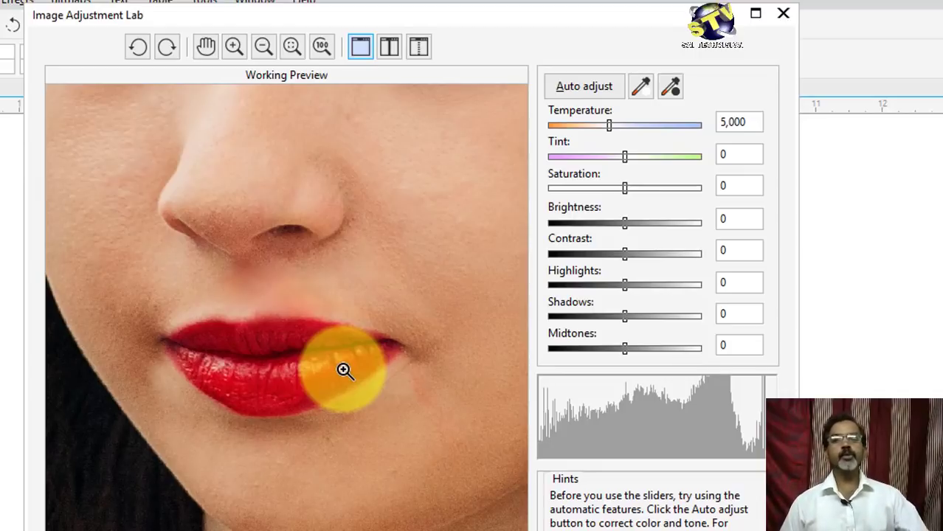
click(207, 46)
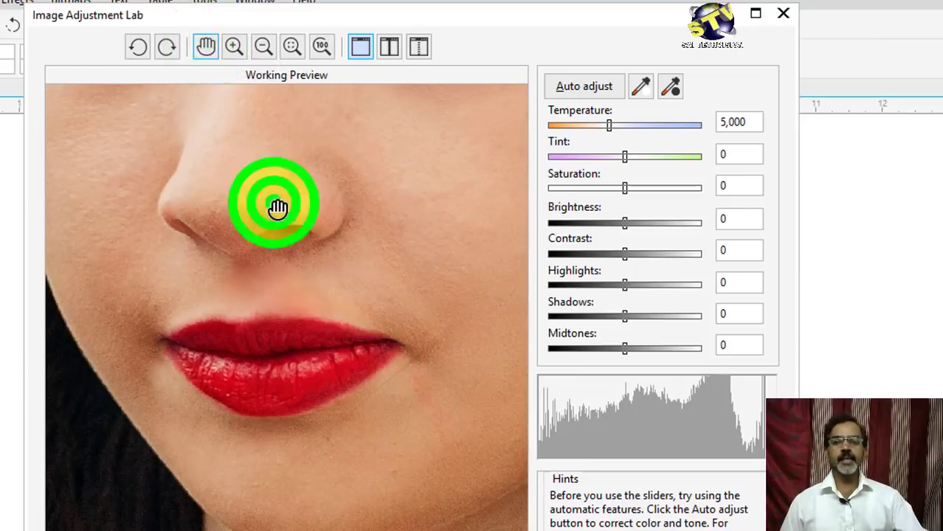
drag(276, 207, 286, 246)
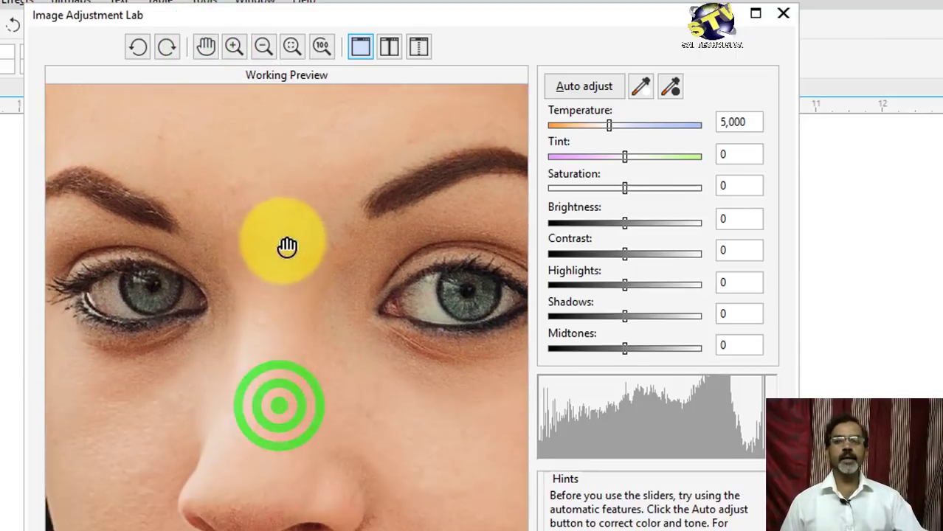
drag(282, 400, 308, 330)
drag(316, 397, 303, 341)
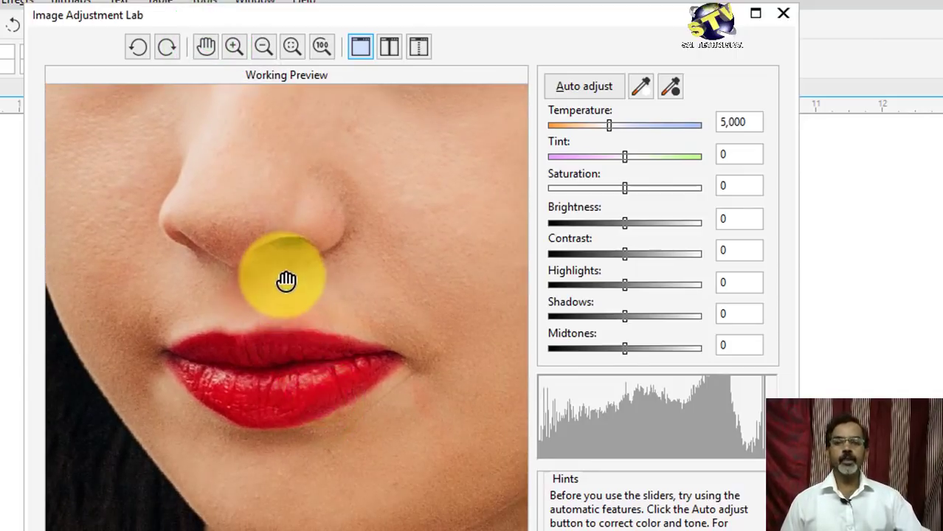
click(263, 47)
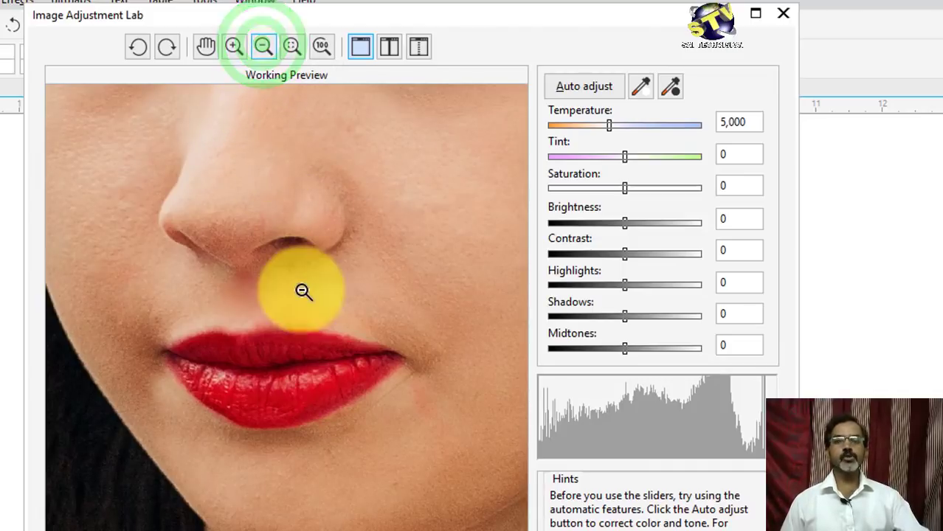
click(299, 295)
click(300, 295)
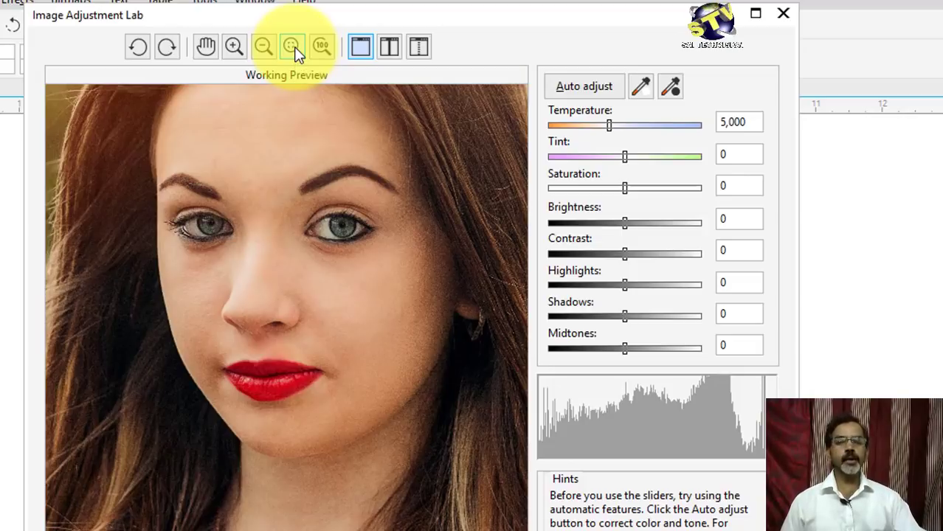
Step: Magnify the area beside the nose and fit the whole photo back into the preview
click(234, 46)
click(292, 325)
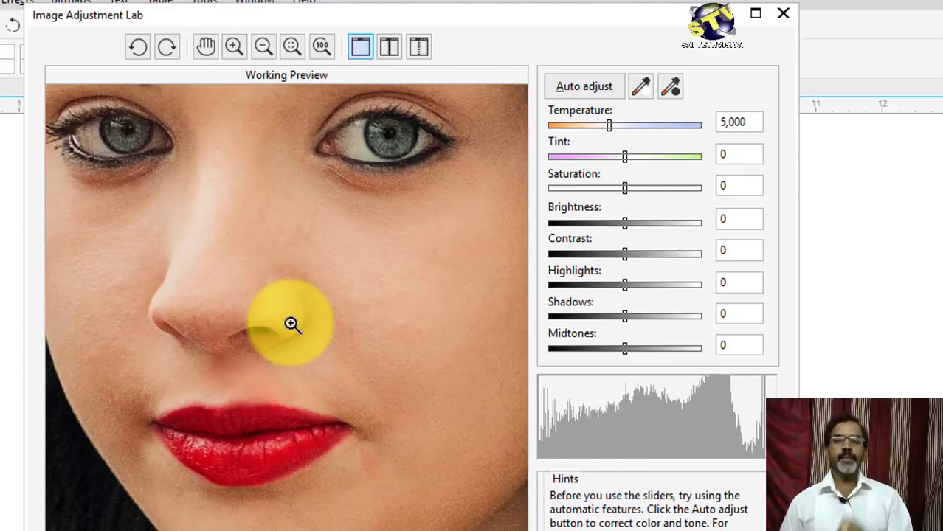
click(292, 48)
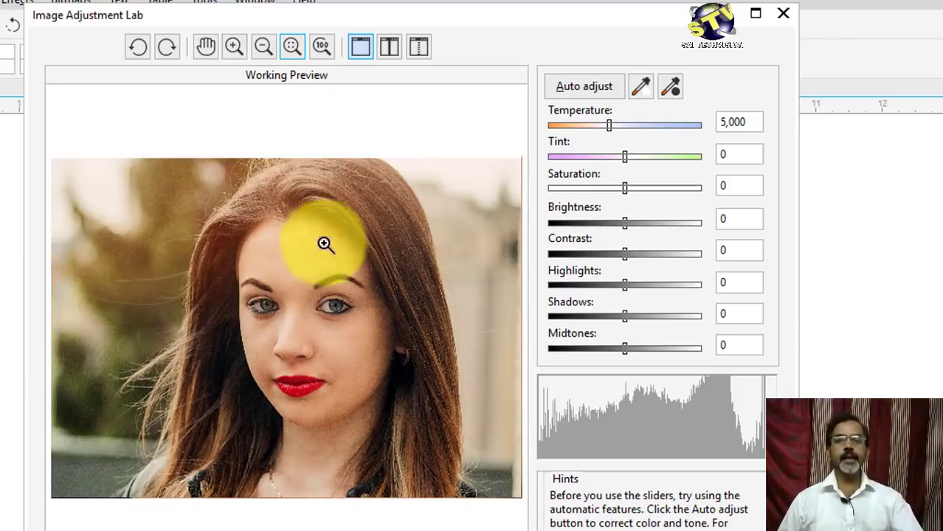
Step: Display the photo at 100% and examine the cheek, the eyes and the nose at actual size
click(321, 48)
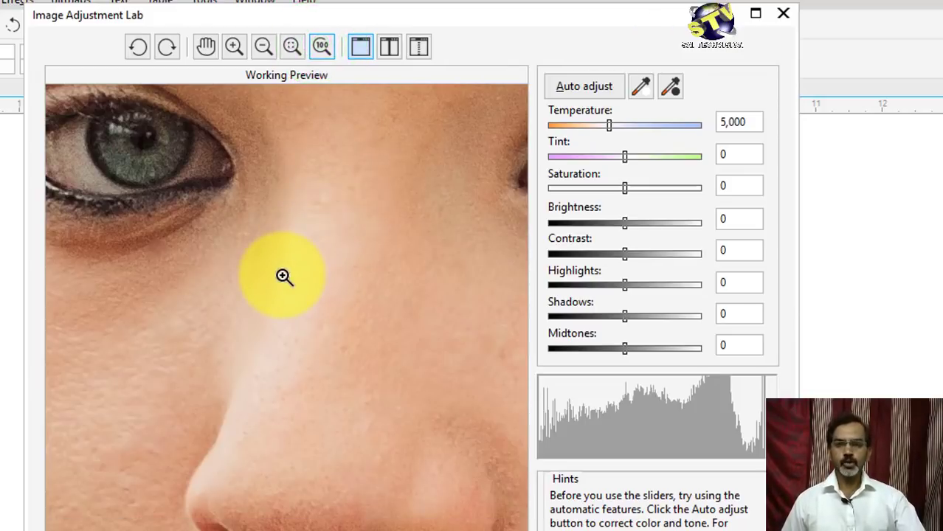
click(206, 47)
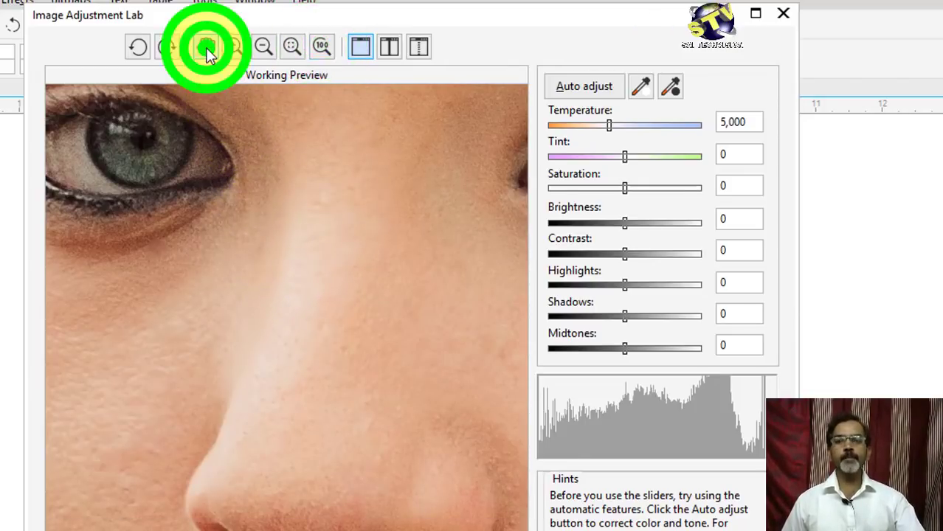
mouse_move(295, 410)
mouse_down()
mouse_move(291, 282)
mouse_move(302, 392)
mouse_move(361, 373)
mouse_move(364, 354)
mouse_move(289, 402)
mouse_up()
drag(353, 309, 181, 412)
drag(286, 271, 281, 454)
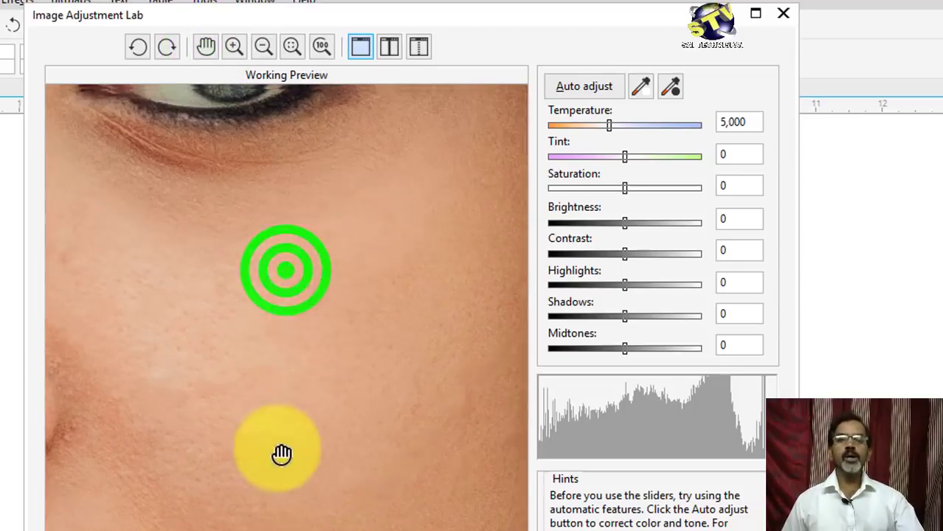
drag(251, 295, 393, 434)
drag(246, 313, 304, 319)
drag(277, 224, 314, 352)
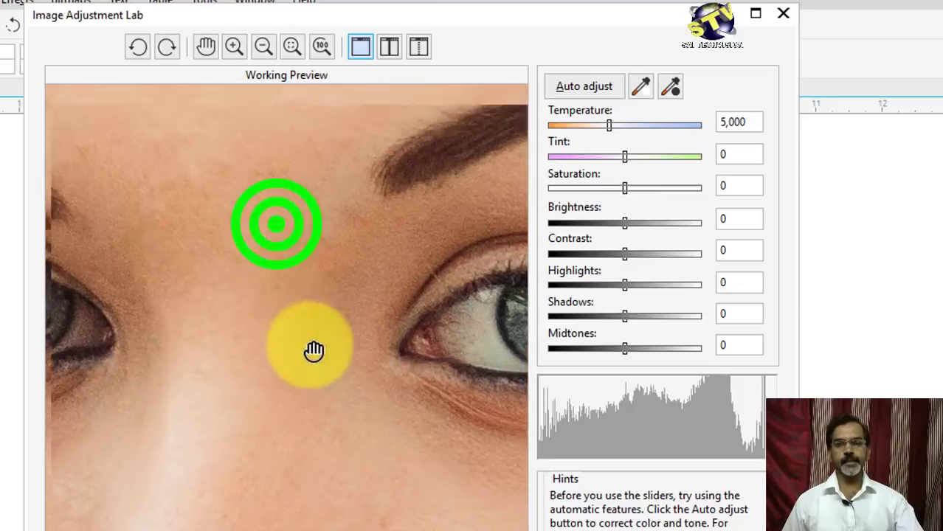
drag(311, 454, 309, 348)
drag(290, 407, 295, 293)
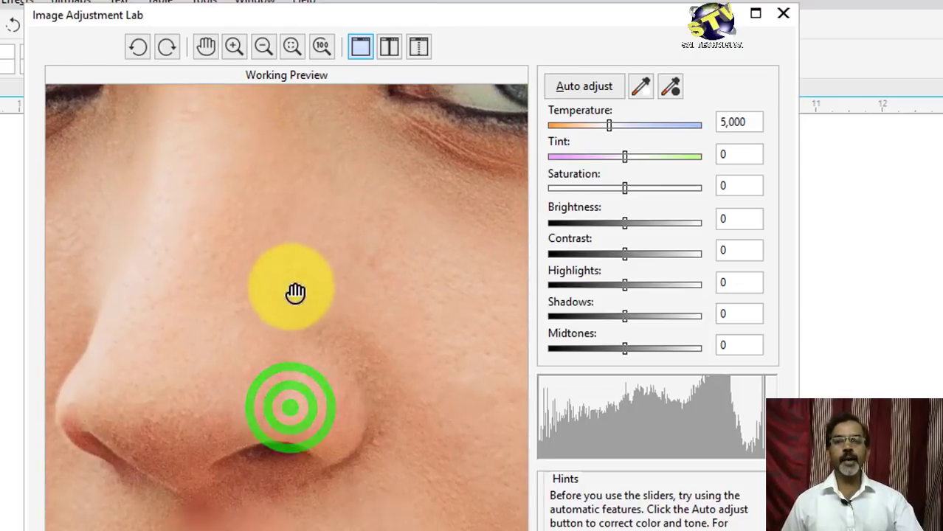
Step: Zoom out from the nose and pan the preview slightly to view the eyes, nose and lips together
click(263, 46)
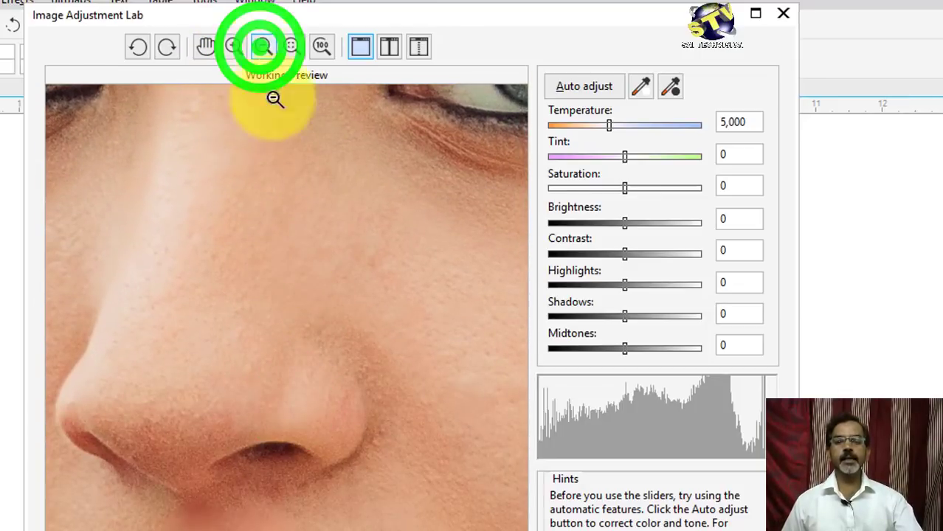
click(274, 378)
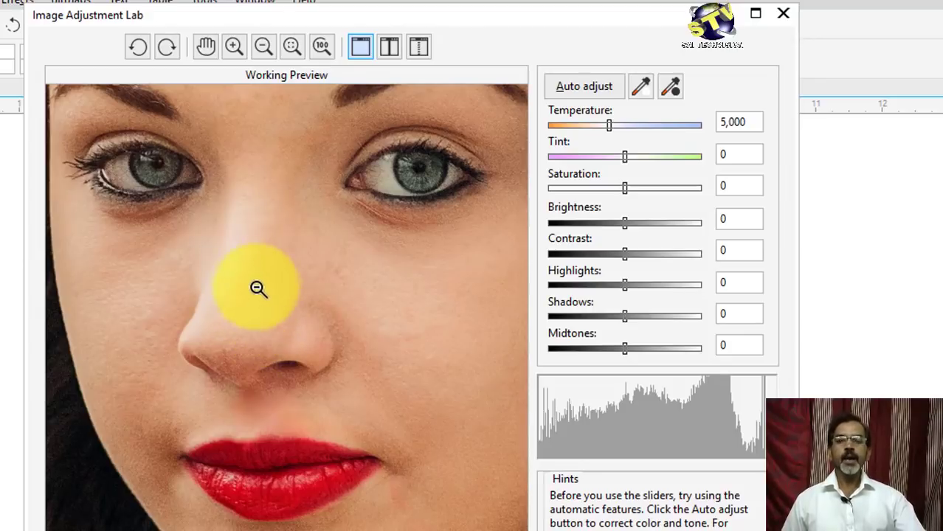
click(205, 45)
drag(309, 237, 309, 249)
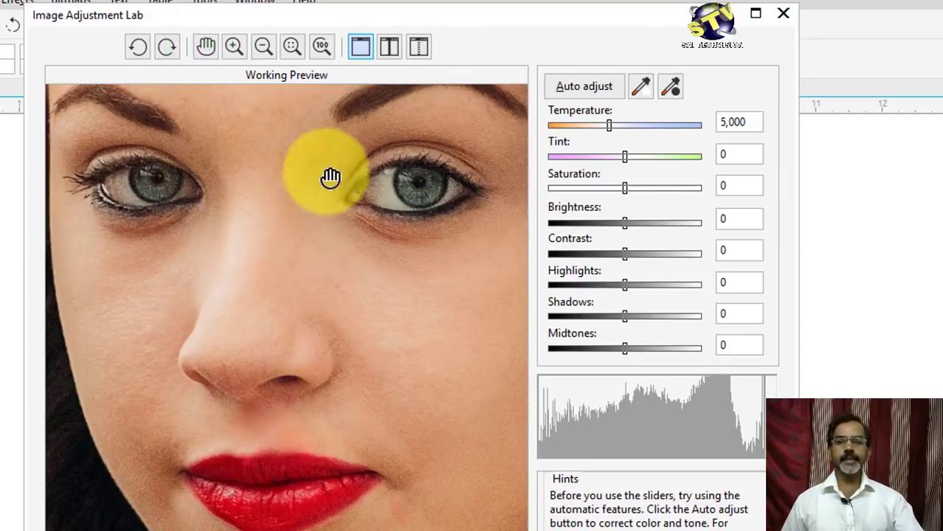
Step: Zoom out one level from the face and show the original photo side by side with the working preview
click(264, 45)
click(359, 417)
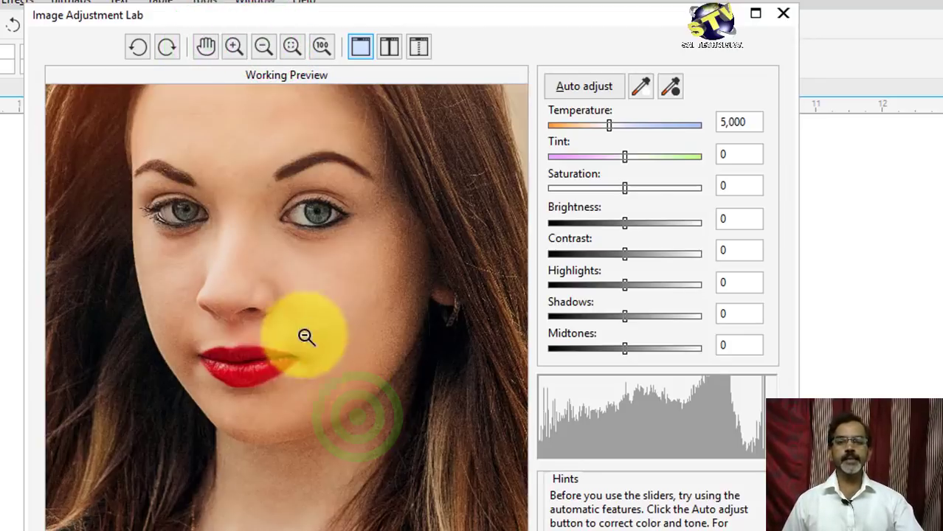
click(234, 48)
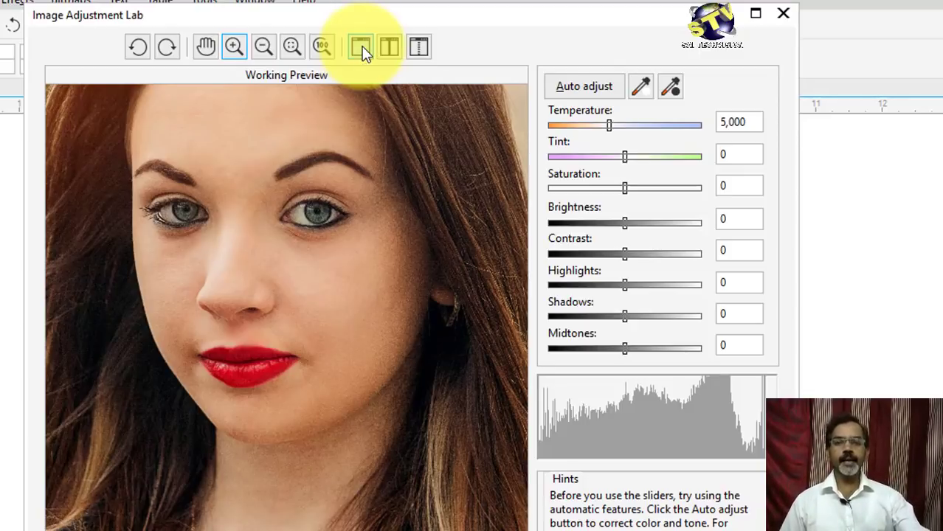
click(361, 46)
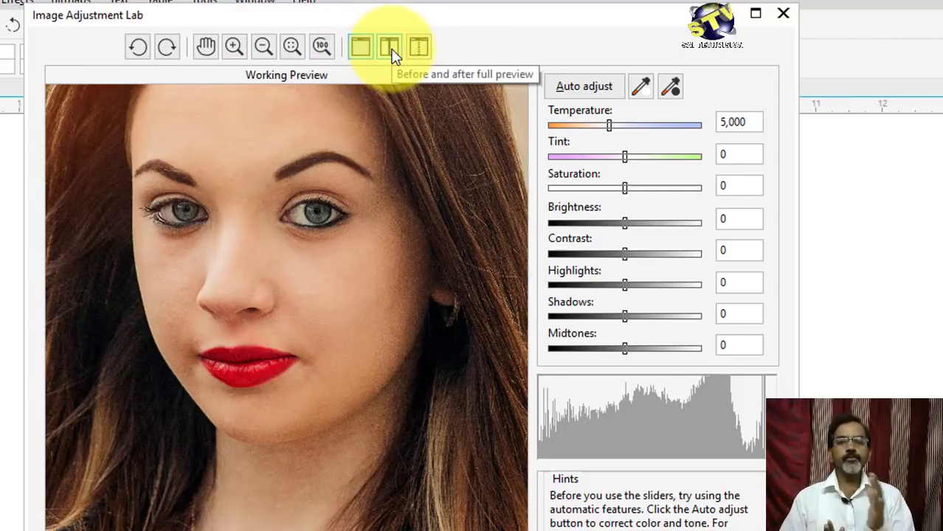
click(390, 46)
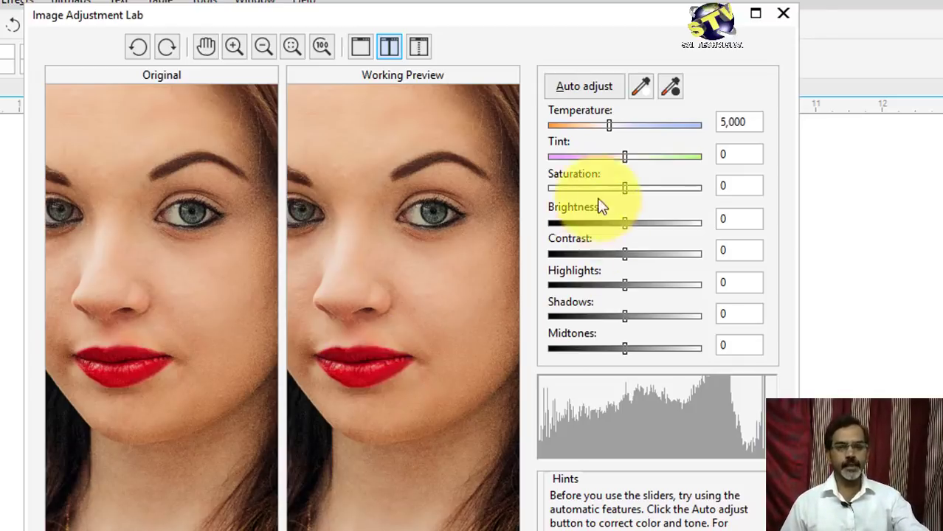
Step: Warm the photo by lowering the temperature to 3,310, and readjust it to 4,710
click(608, 125)
drag(608, 126, 573, 134)
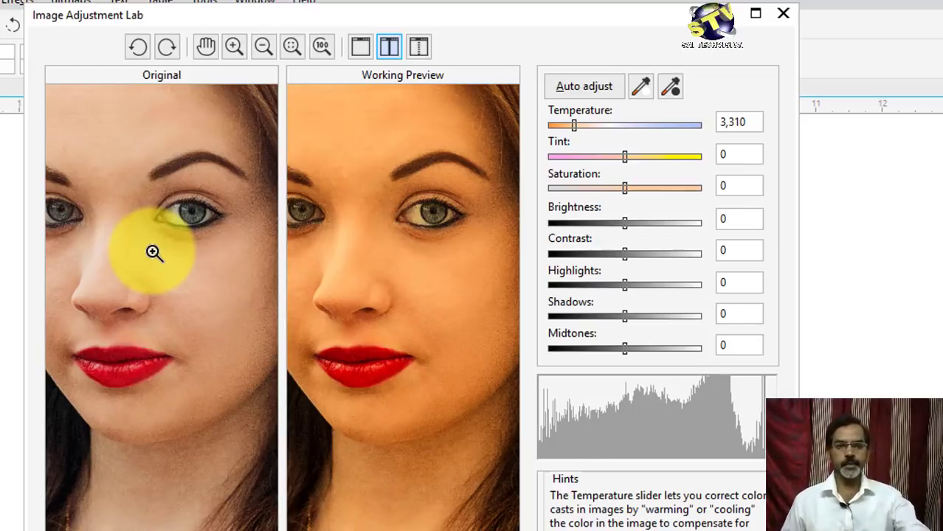
drag(577, 127, 603, 125)
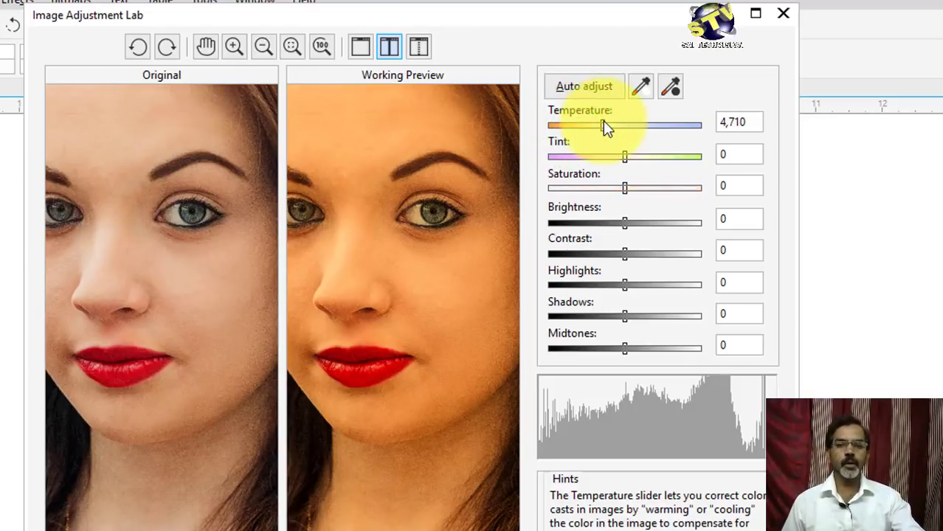
Step: Compare original and adjusted photo in full and split previews, magnifying the nose and moving the divider across it
click(362, 49)
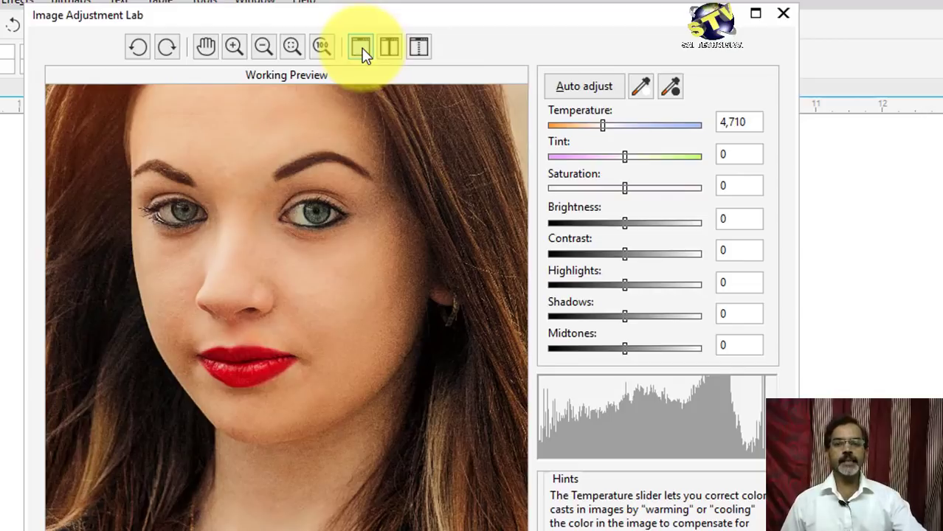
click(422, 46)
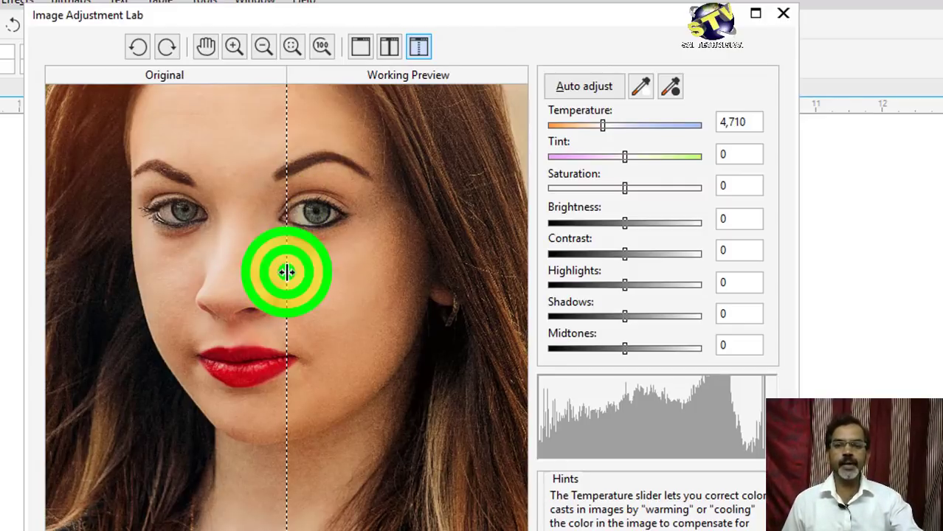
drag(286, 272, 240, 273)
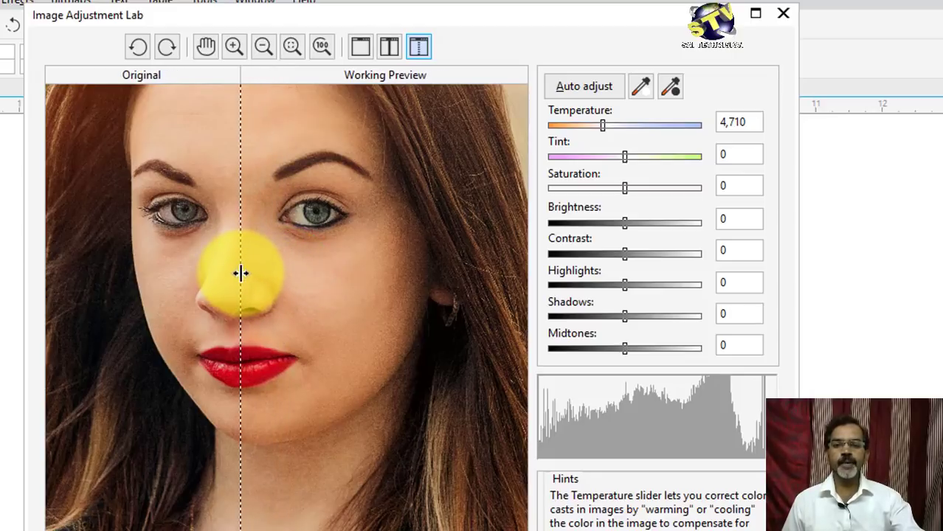
click(233, 46)
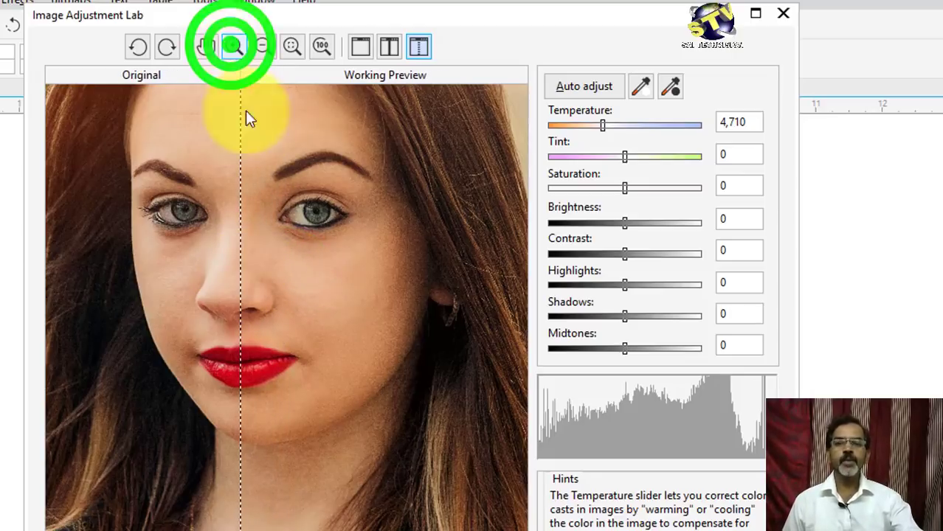
click(245, 291)
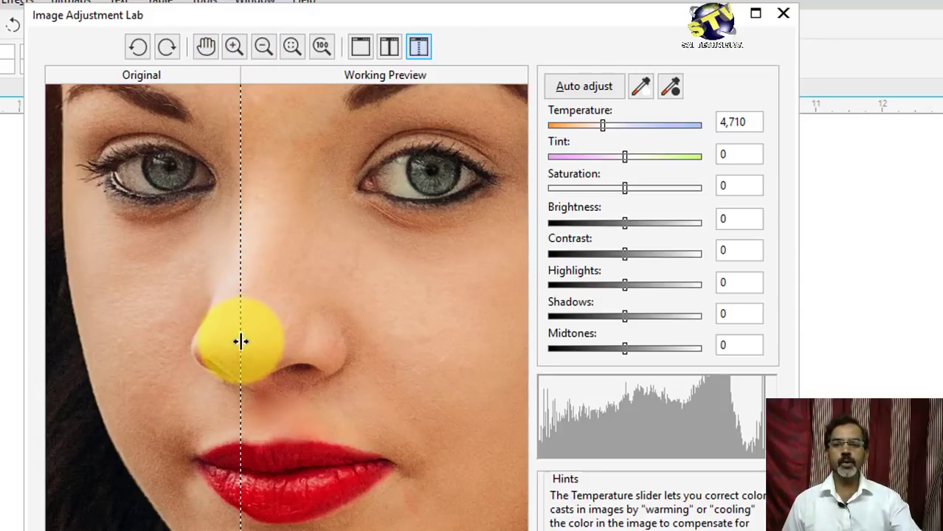
drag(241, 341, 283, 336)
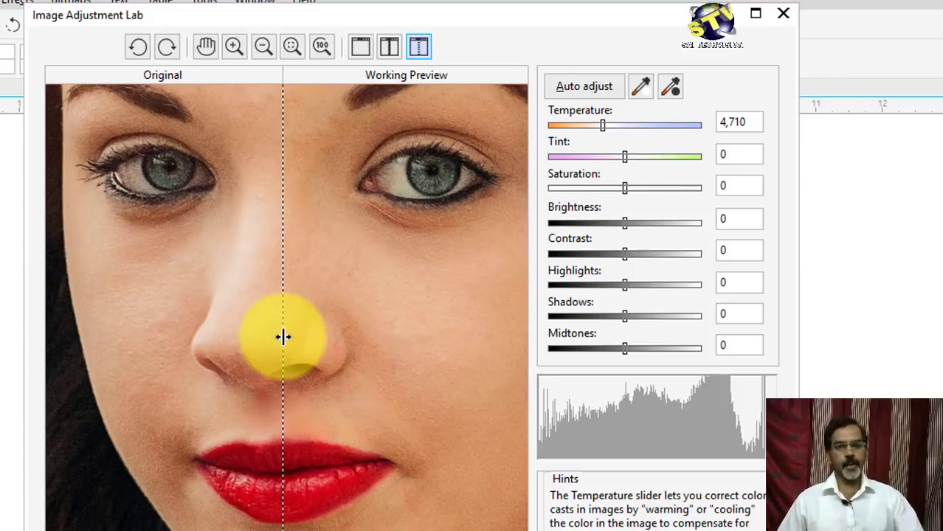
Step: Try a warmer temperature of 3,942 and reset the photo to its original settings
click(601, 128)
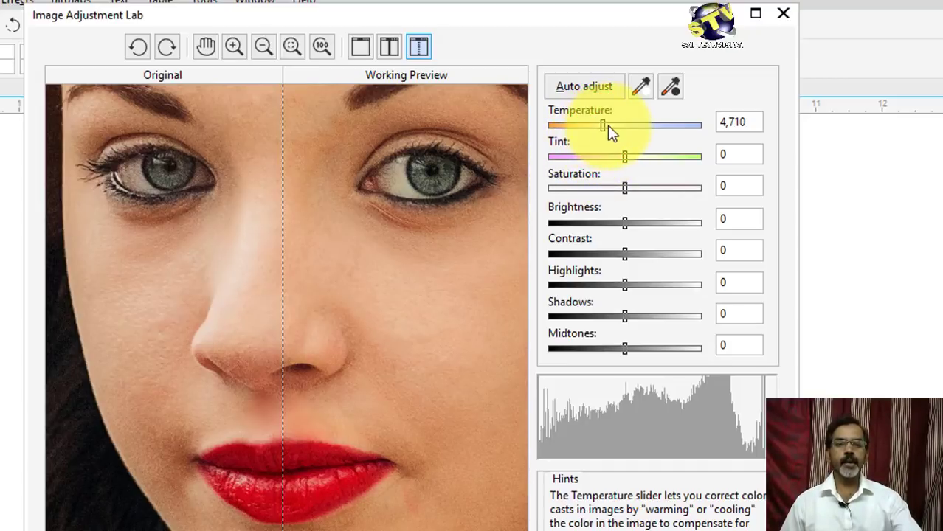
drag(608, 129, 588, 131)
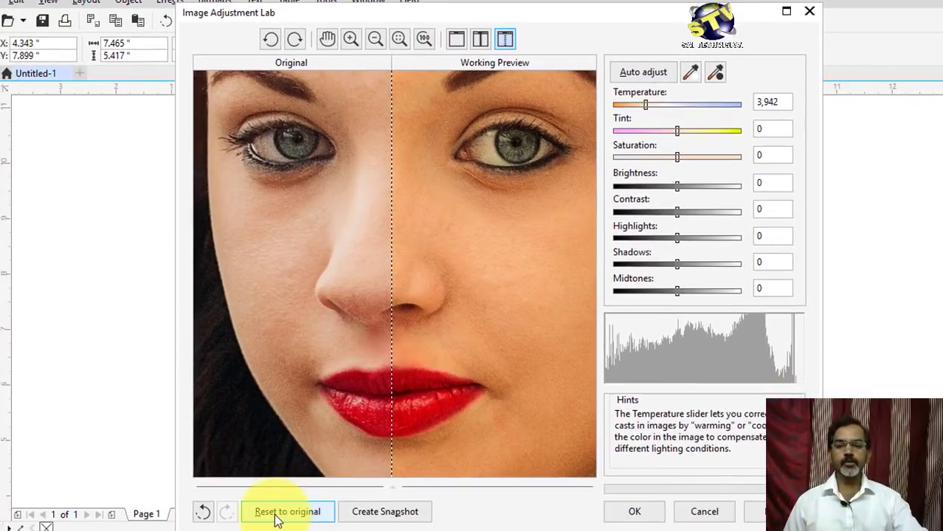
click(277, 519)
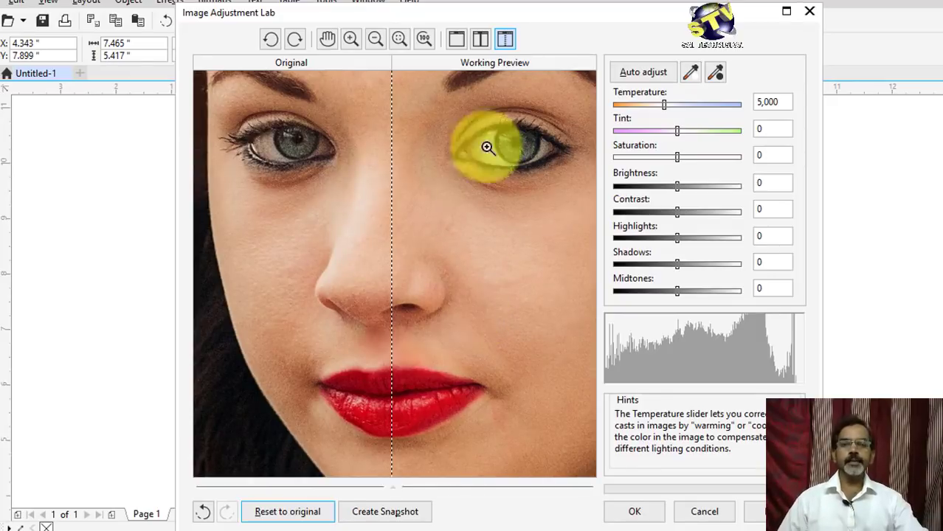
Step: View the photo in full and split previews, try the automatic adjustment, and reset the photo to original
click(457, 40)
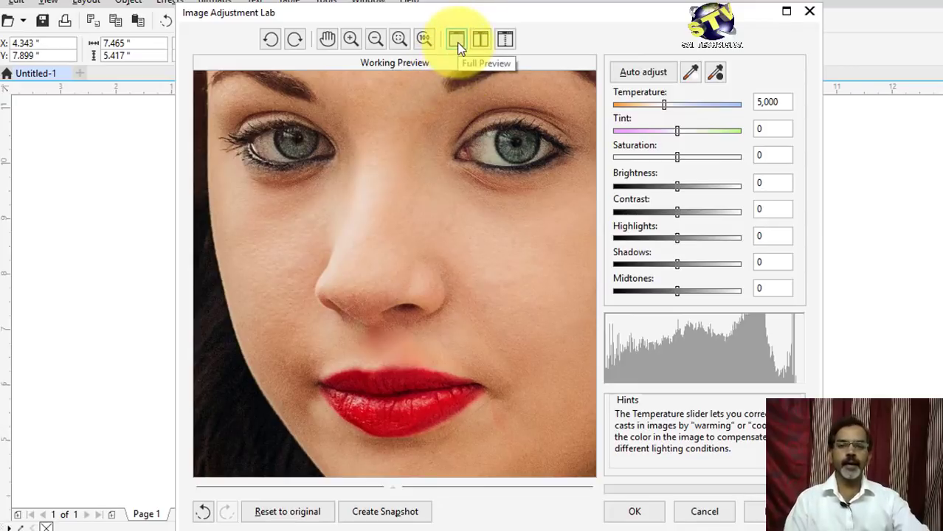
click(505, 39)
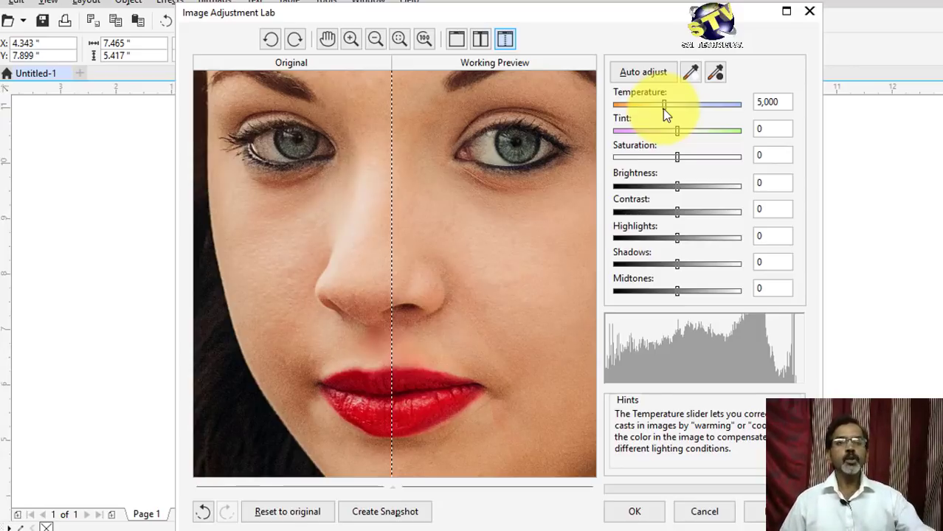
click(649, 72)
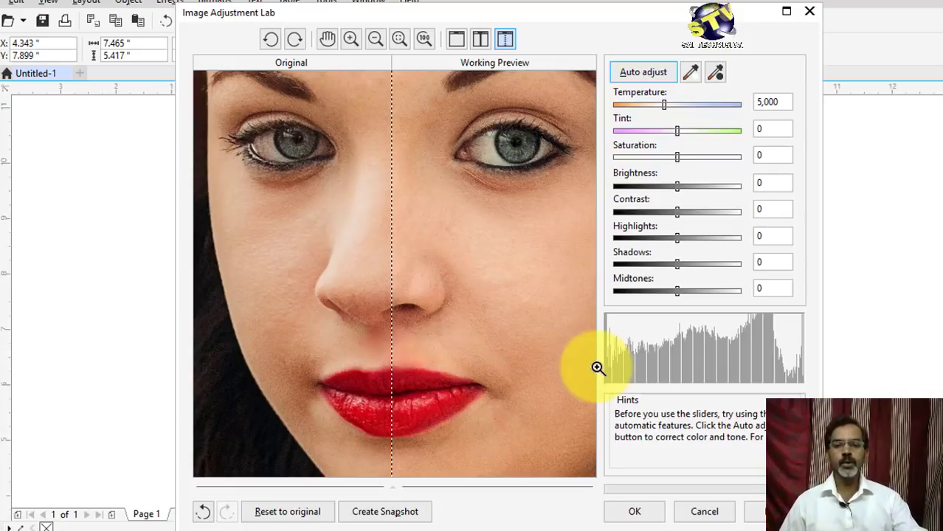
click(285, 517)
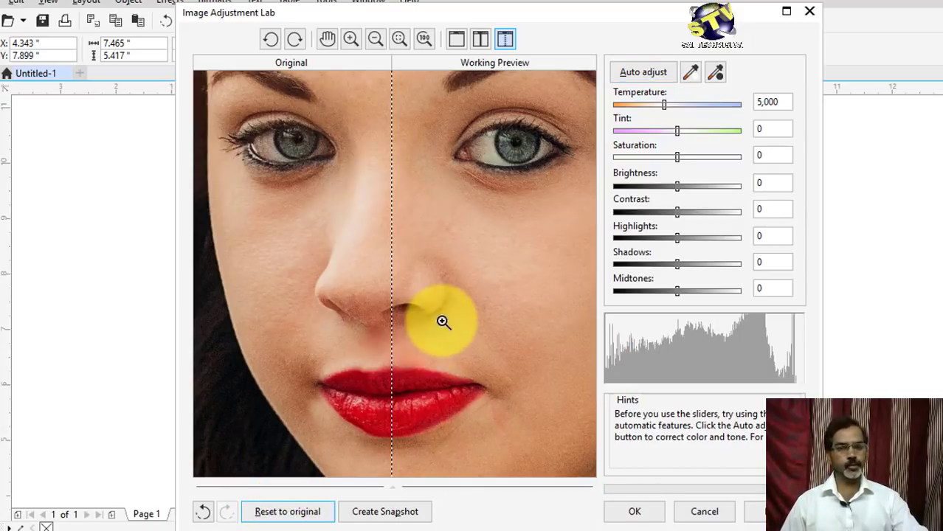
Step: Set the photo's temperature to 4,801 for a slightly warmer tone
click(665, 104)
mouse_move(665, 105)
mouse_down()
mouse_move(687, 105)
mouse_move(662, 105)
mouse_up()
click(679, 105)
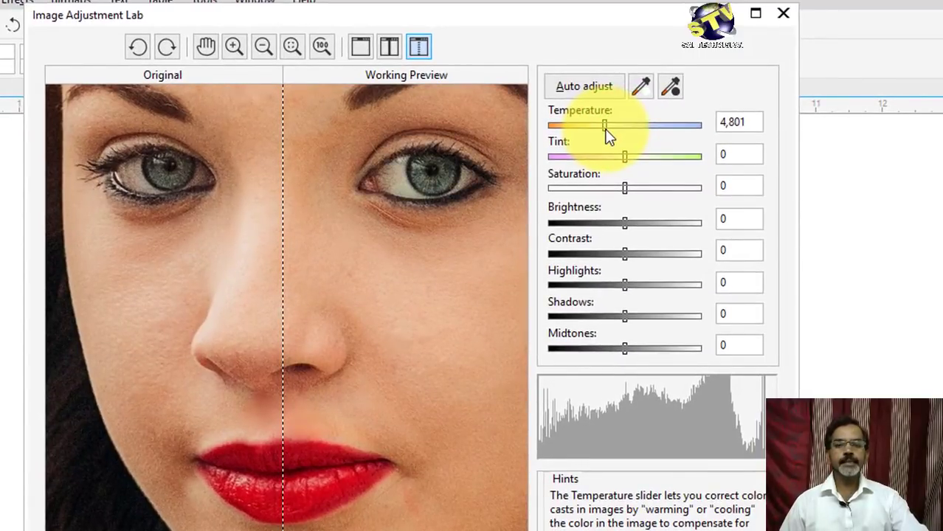
click(604, 131)
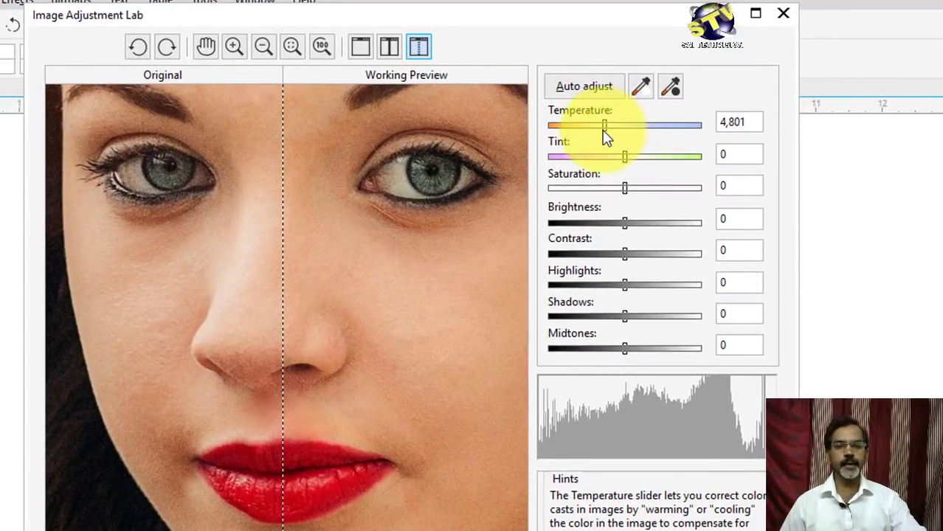
Step: Try a greenish tint of 13, and set the tint to -12
drag(627, 158, 636, 158)
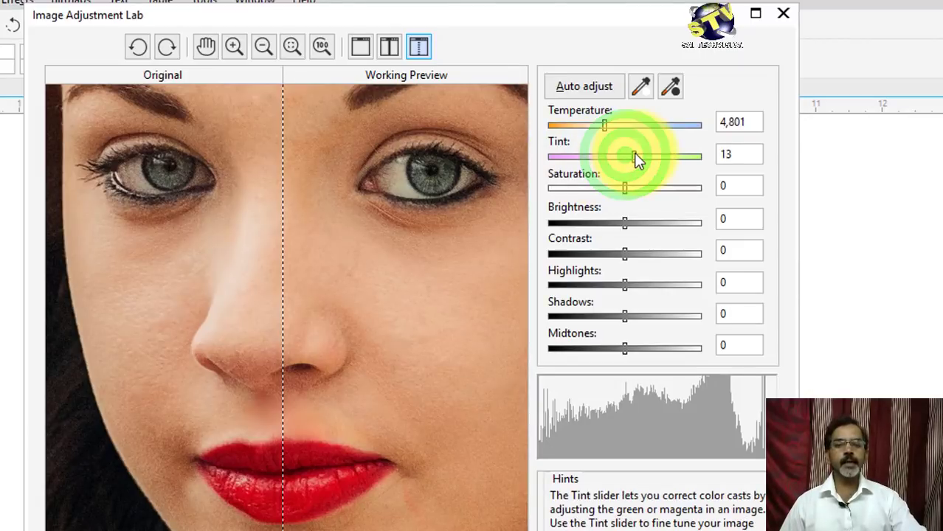
click(635, 155)
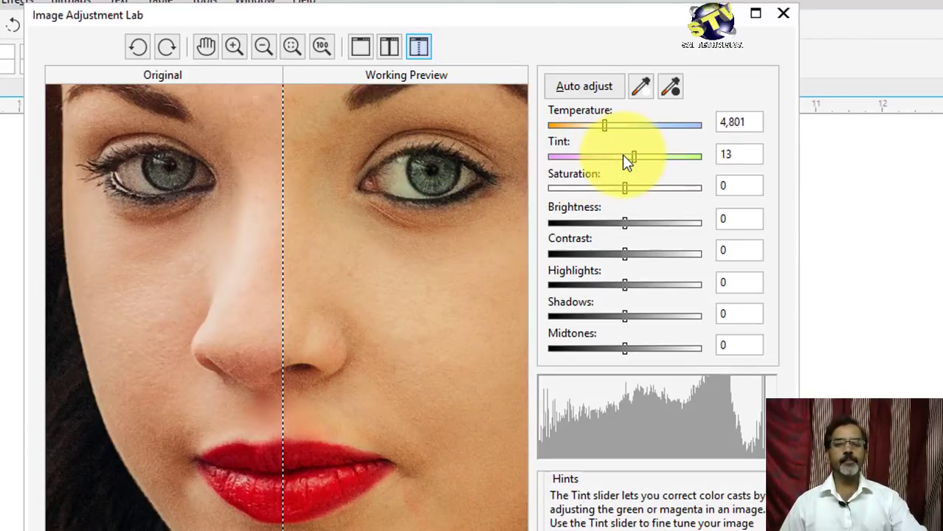
click(628, 157)
drag(627, 157, 617, 158)
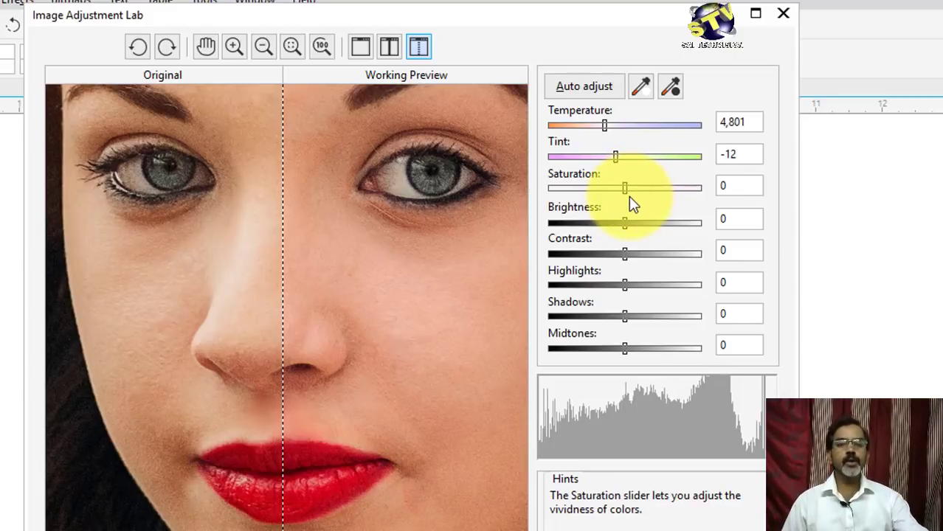
Step: Try a saturation of 10, and set the saturation to -2
click(628, 189)
mouse_move(629, 193)
mouse_down()
mouse_move(558, 196)
mouse_move(549, 207)
mouse_move(561, 189)
mouse_move(634, 190)
mouse_up()
click(634, 189)
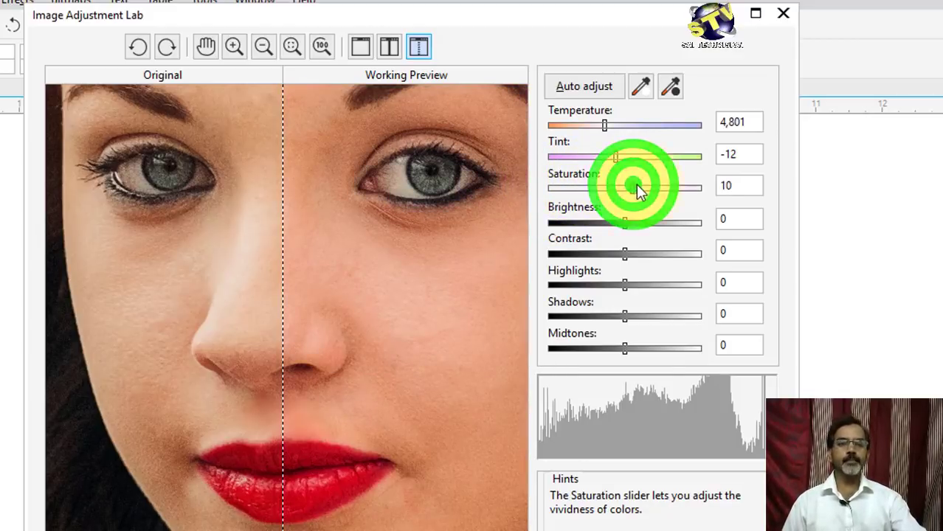
click(633, 191)
mouse_move(632, 190)
mouse_down()
mouse_move(654, 188)
mouse_move(624, 195)
mouse_up()
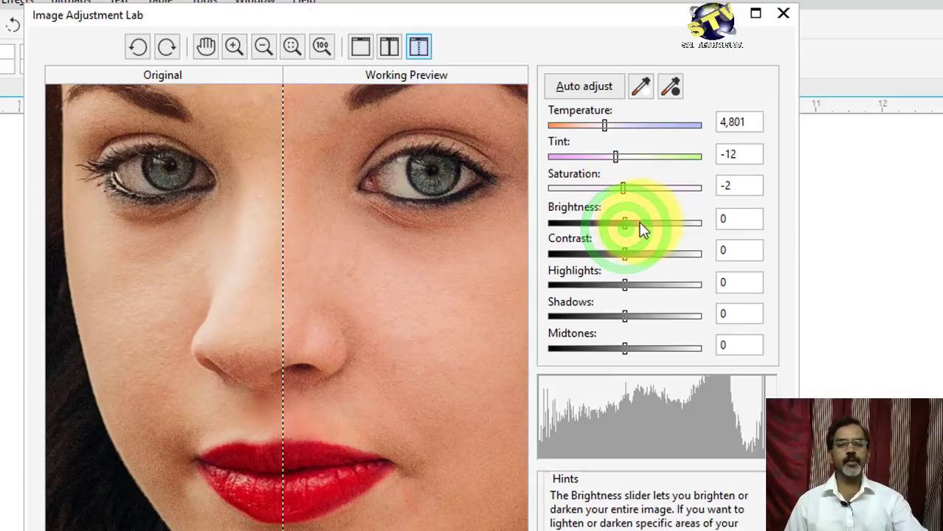
Step: Raise the brightness to 22, and set the contrast to -24 after trying 21
drag(623, 223, 645, 224)
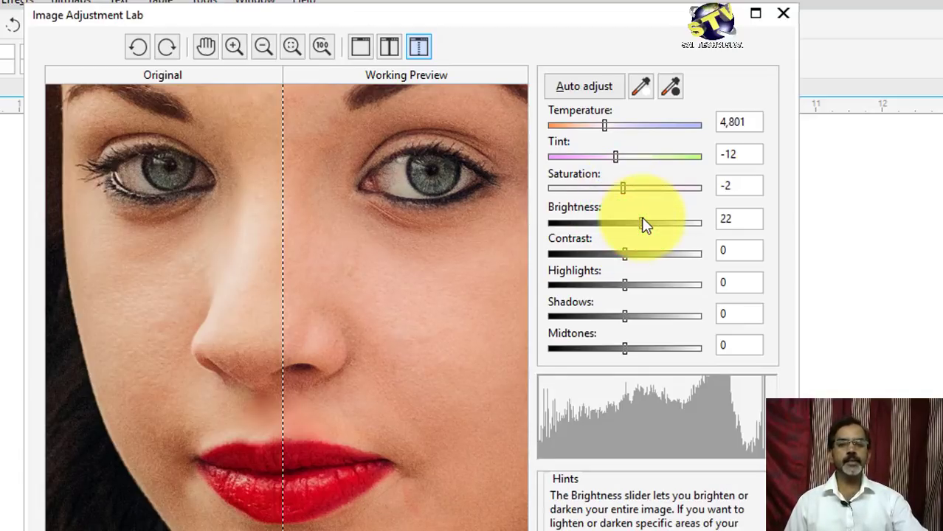
click(642, 222)
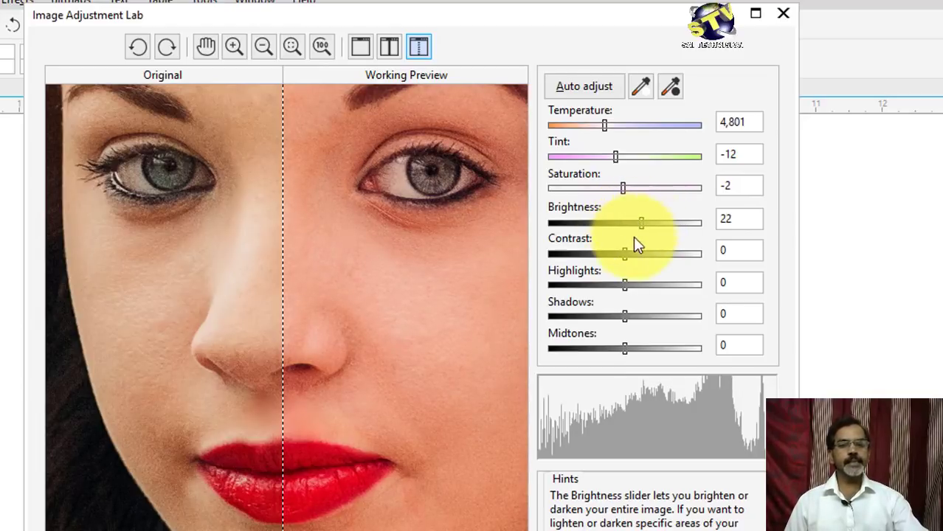
drag(626, 254, 645, 256)
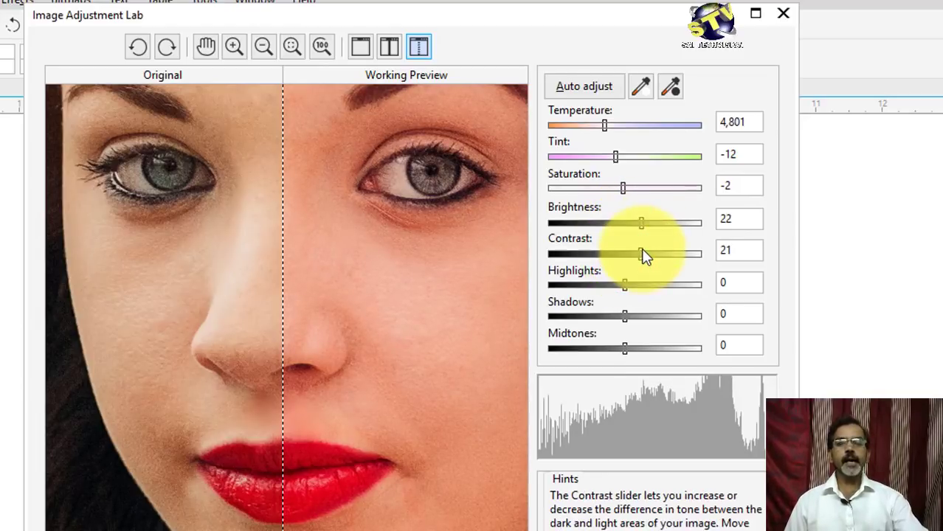
click(644, 254)
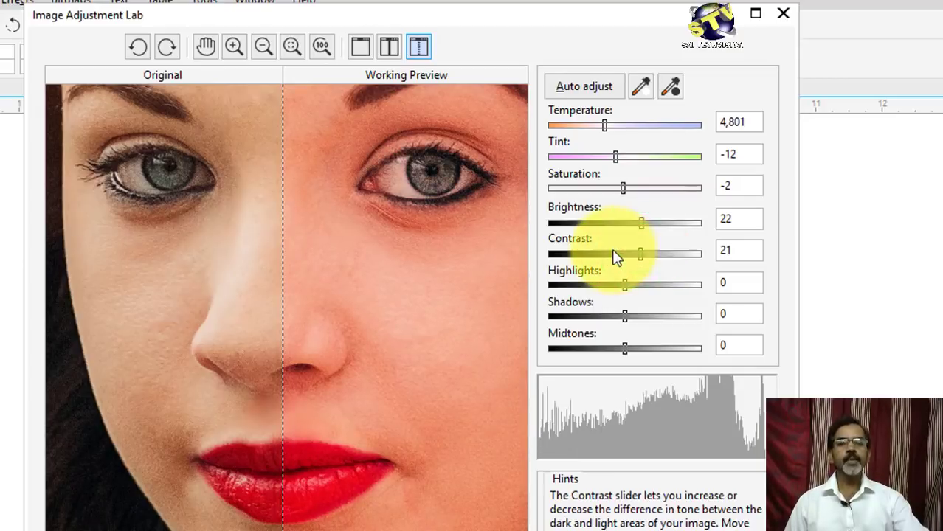
drag(642, 253, 606, 255)
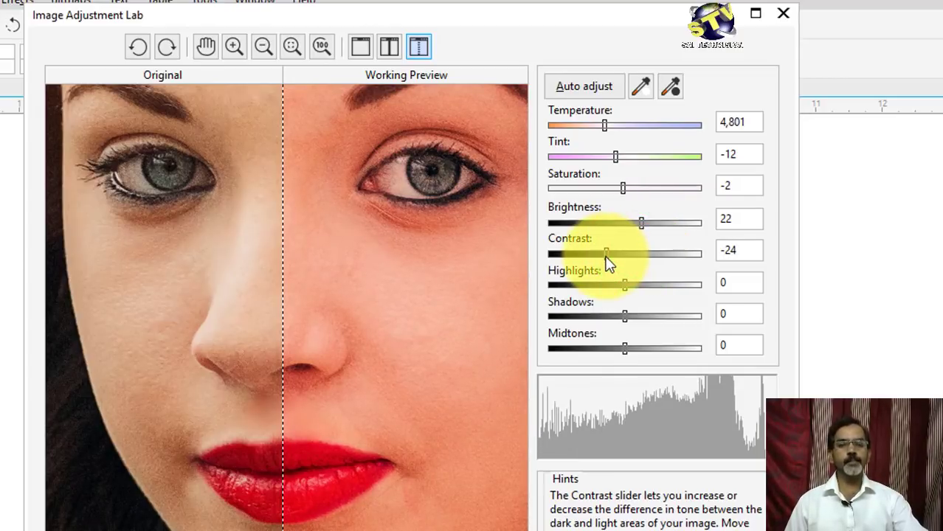
Step: Adjust the tonal ranges: highlights to 28, shadows to -24 and midtones to 27
drag(625, 287, 647, 281)
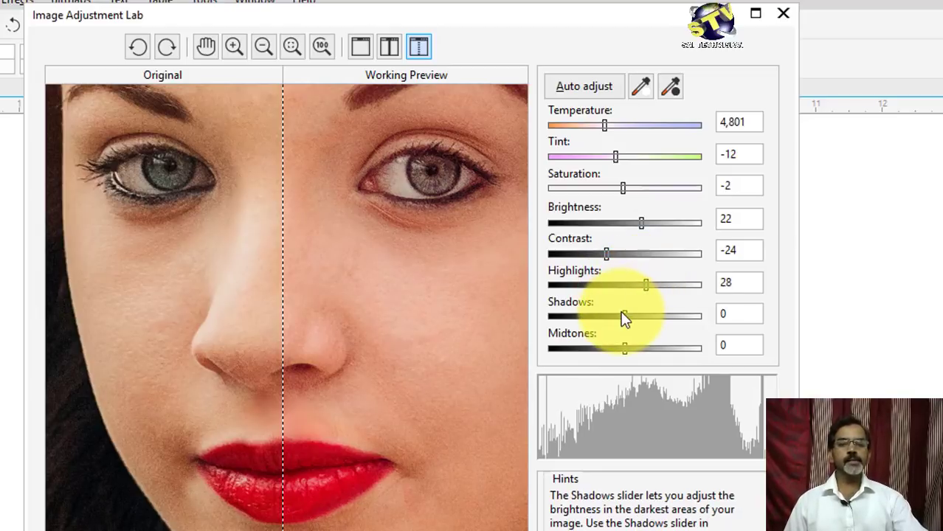
drag(625, 316, 609, 316)
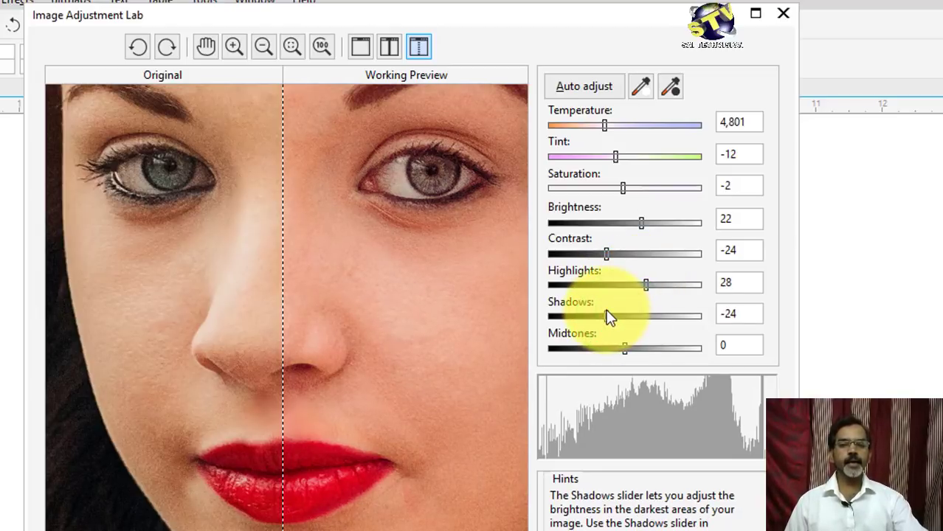
click(625, 351)
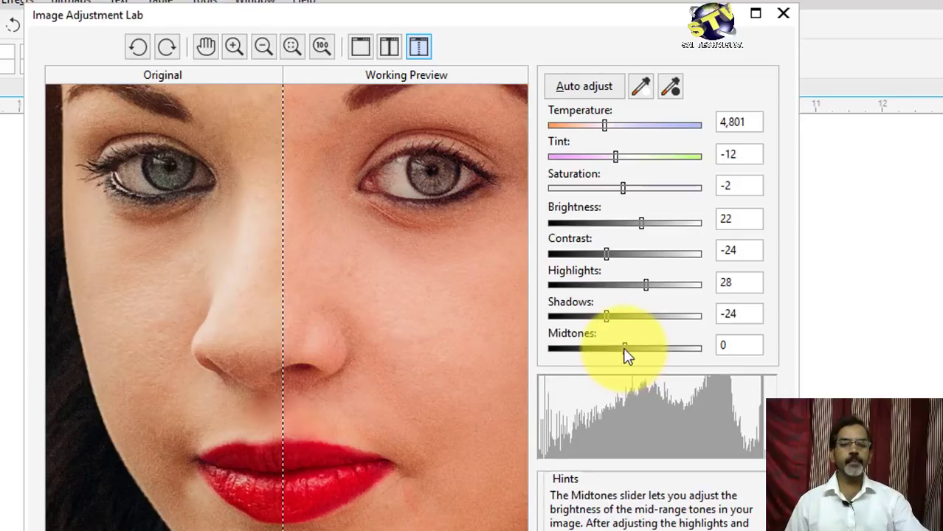
drag(625, 349, 642, 349)
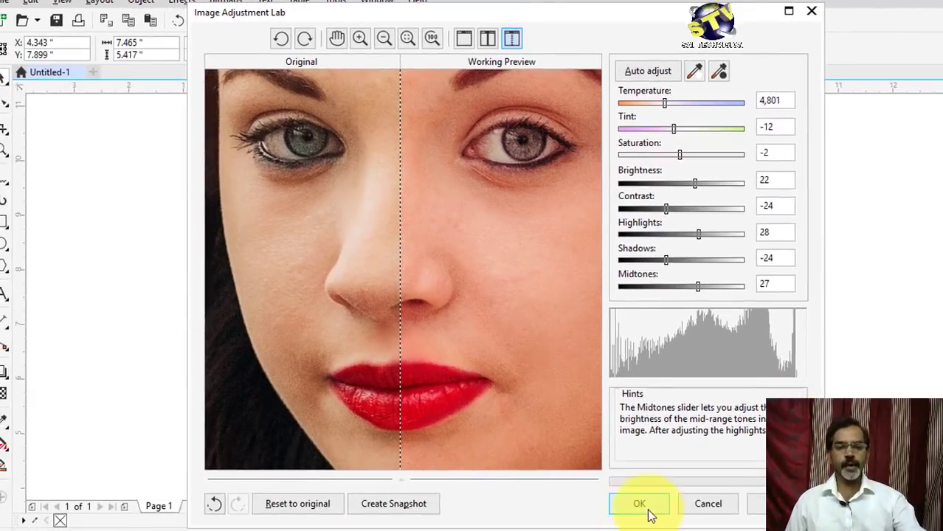
Step: Apply the colour and tone adjustments to the portrait, and undo them
click(591, 530)
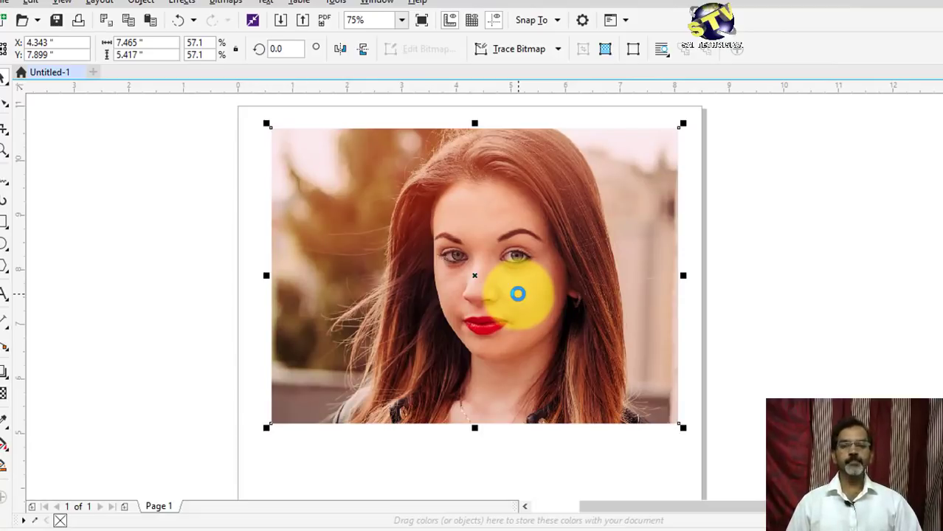
key(ctrl+z)
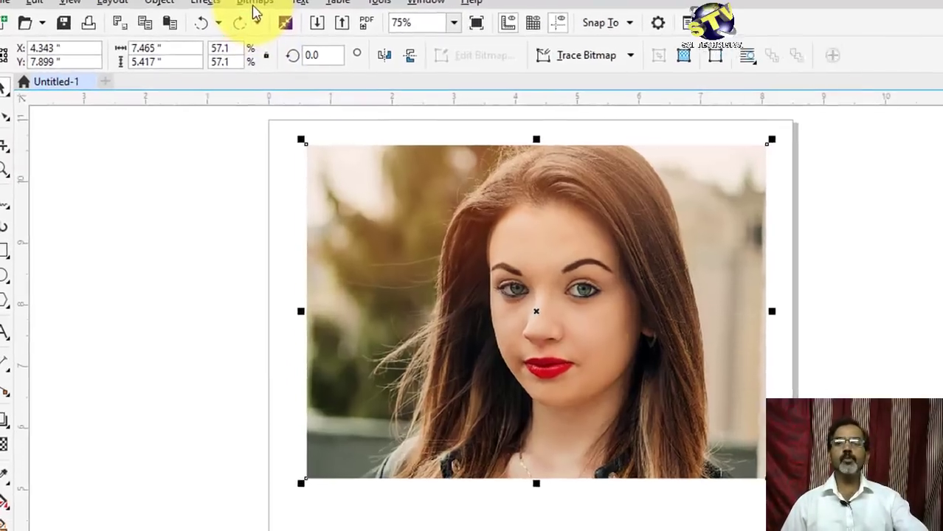
Step: Open Straighten Image for the portrait and inspect the face close up in the preview
click(226, 3)
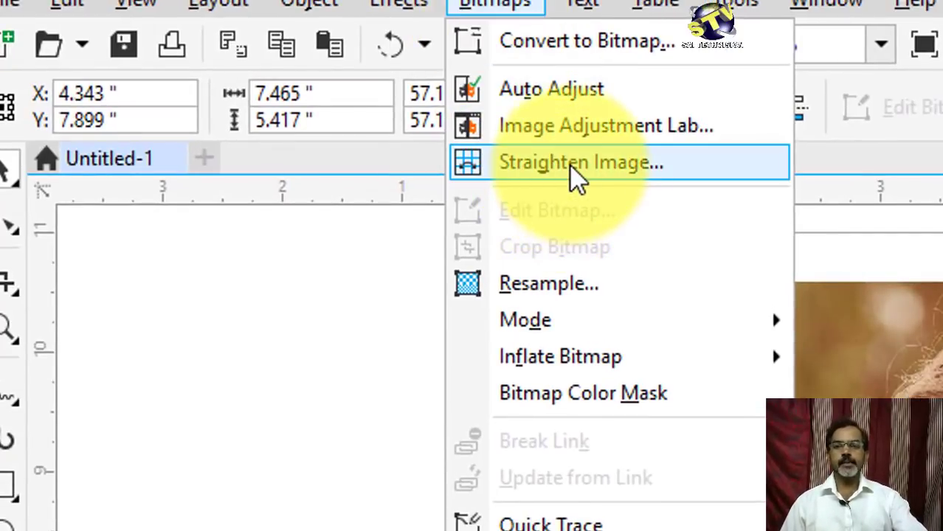
click(578, 177)
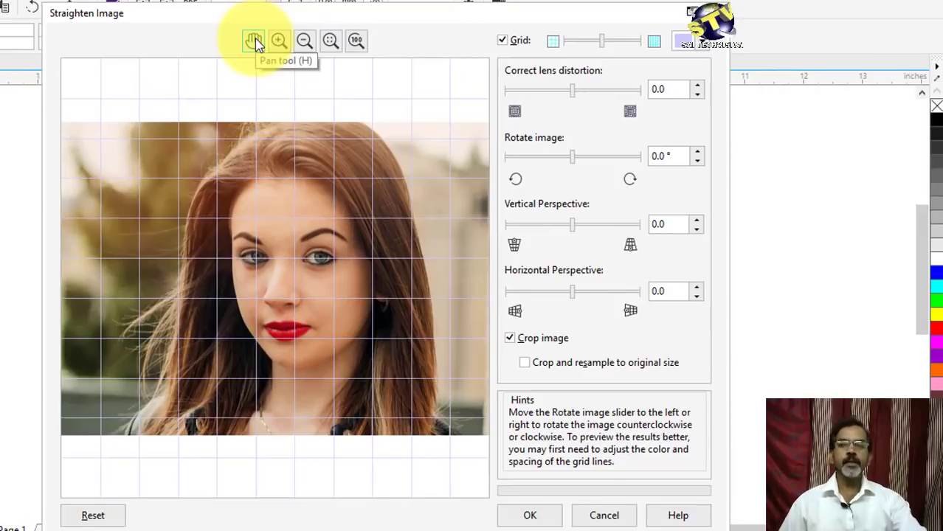
click(253, 42)
click(246, 205)
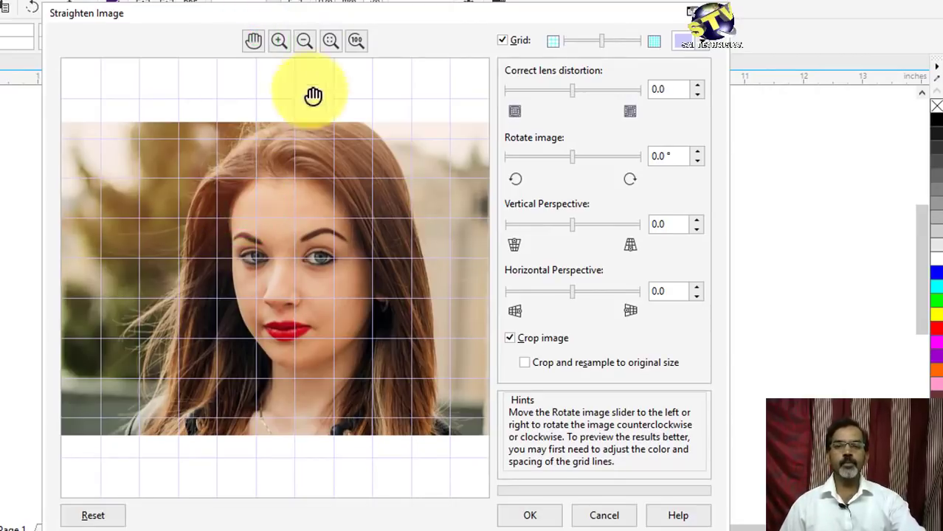
click(278, 40)
click(265, 238)
click(281, 280)
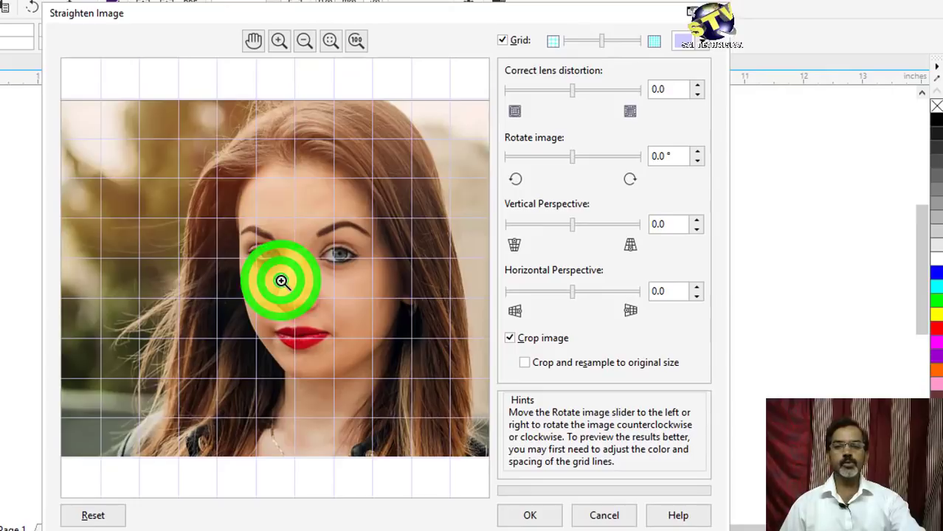
click(253, 40)
click(316, 280)
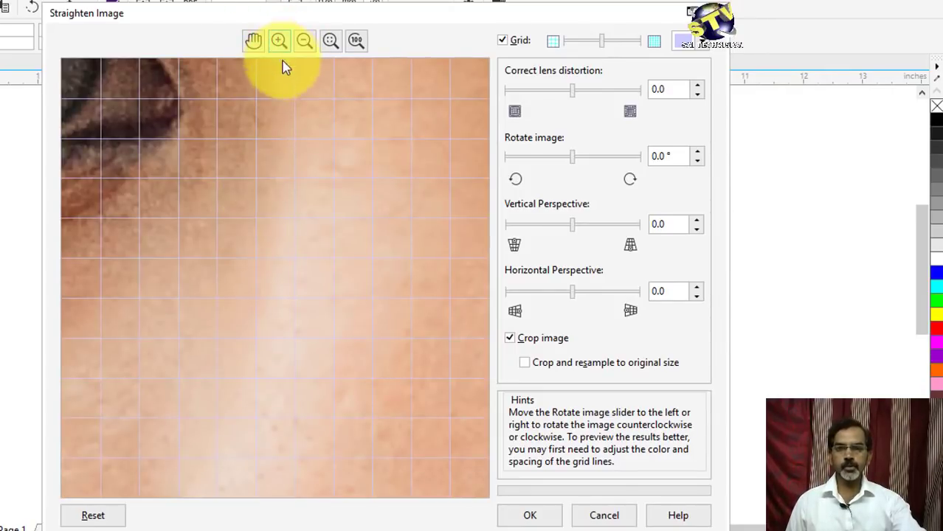
Step: Zoom the straightening preview back out, panning around the face along the way
click(305, 41)
click(290, 260)
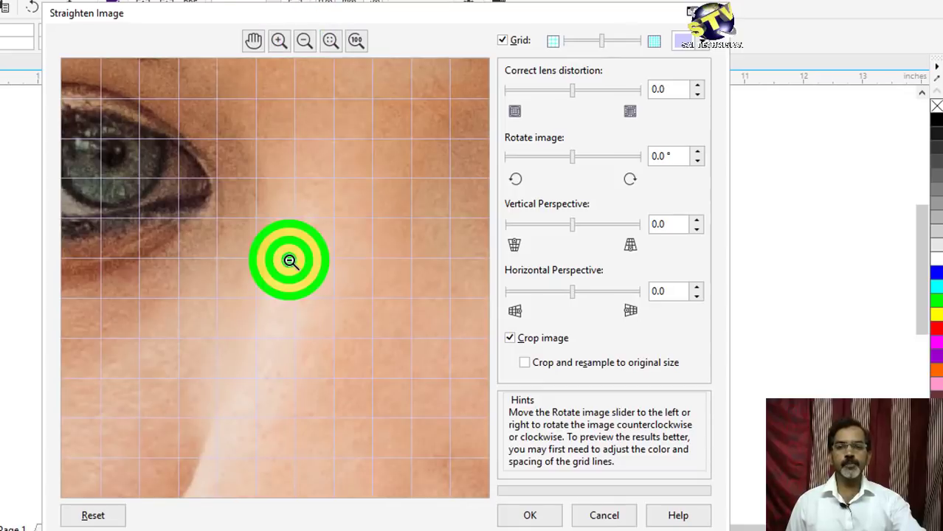
click(290, 261)
click(290, 261)
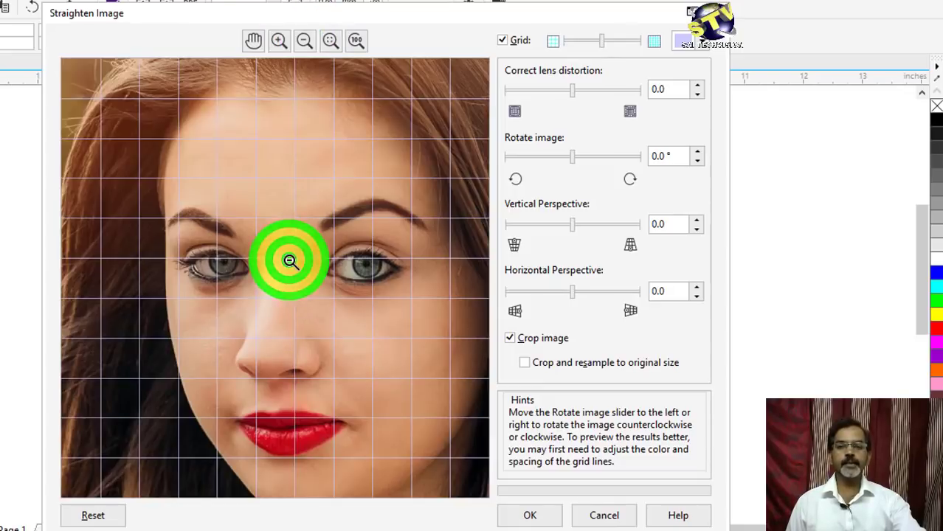
click(253, 40)
drag(295, 313, 234, 217)
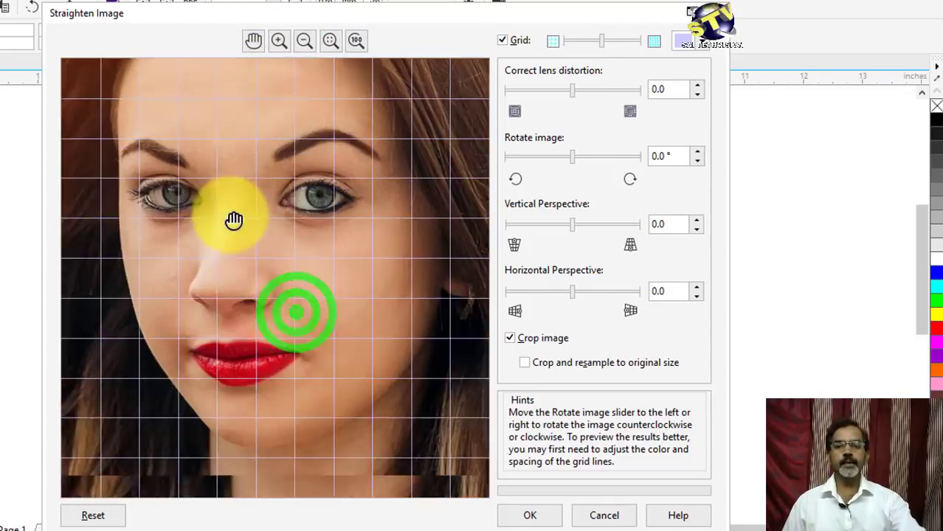
drag(252, 301, 313, 339)
click(316, 273)
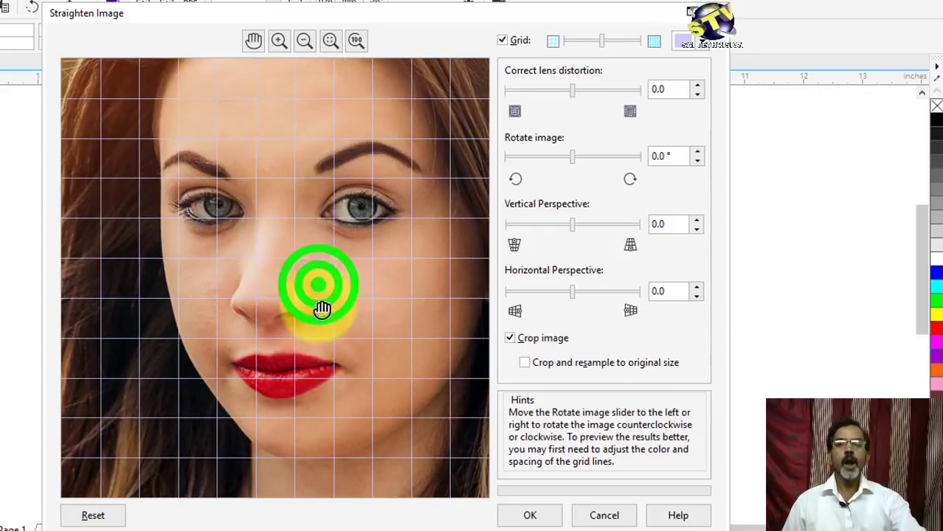
click(303, 41)
click(320, 225)
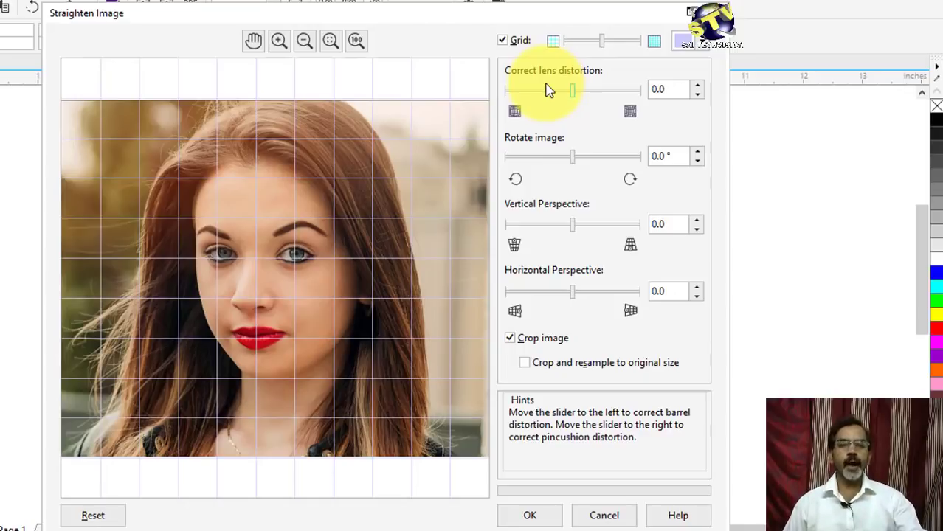
Step: Set the lens distortion correction to 44.9, the image rotation to -6.9° and the horizontal perspective to 0.56
drag(572, 89, 603, 89)
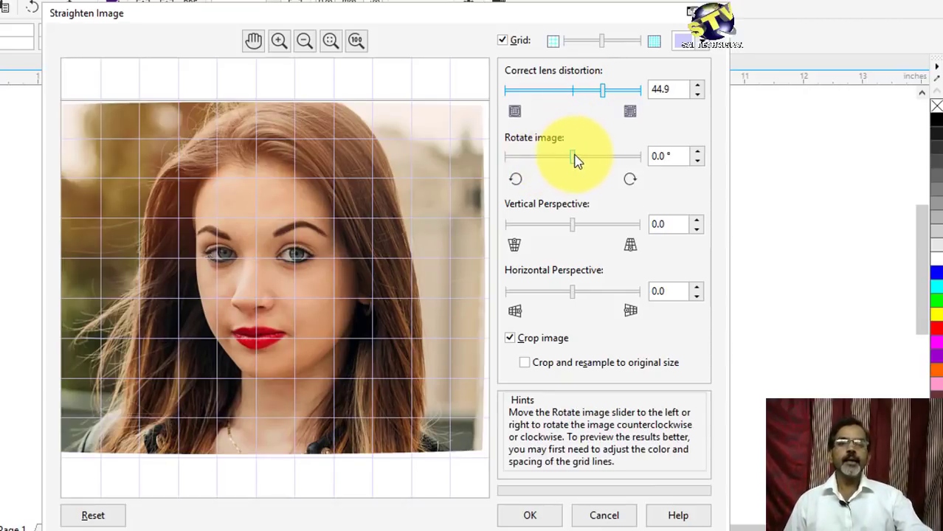
drag(574, 157, 542, 157)
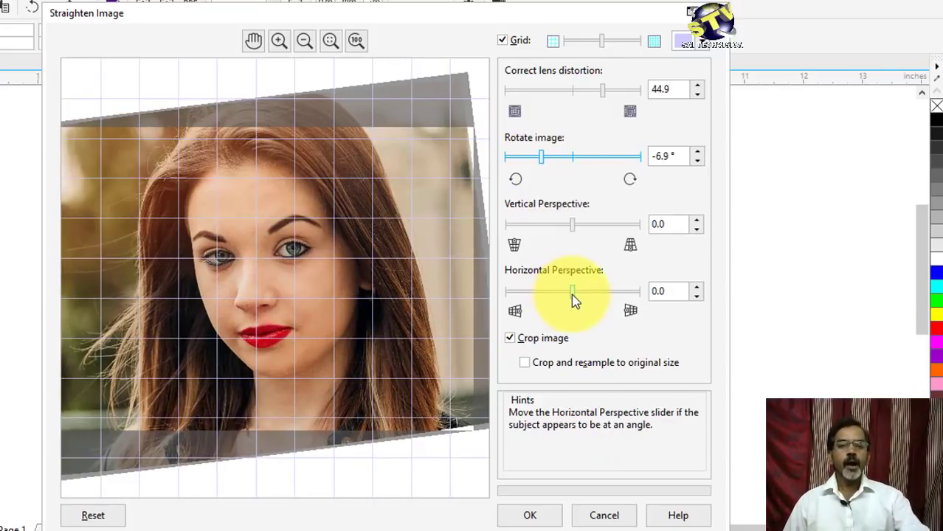
drag(573, 293, 612, 294)
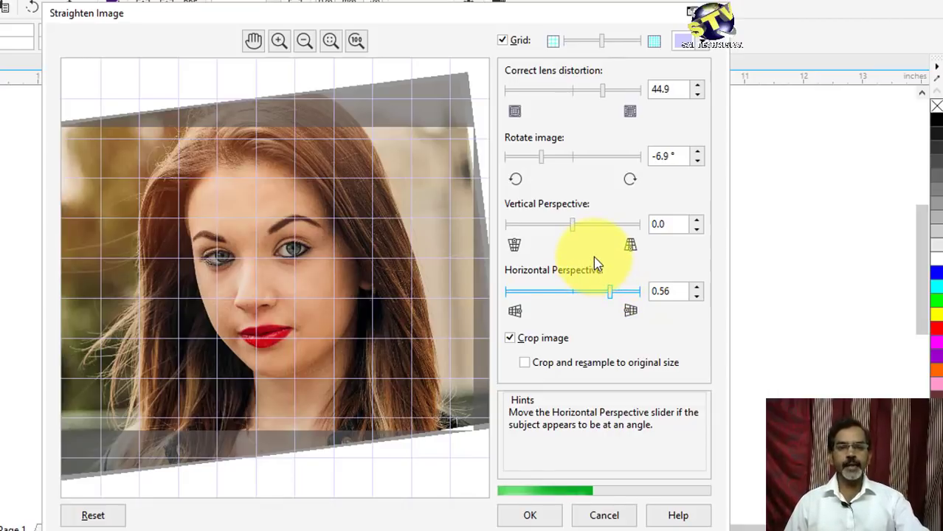
Step: Set the image rotation to 0.8°, the lens distortion correction to -3.0 and the vertical perspective to 0.65
mouse_move(539, 159)
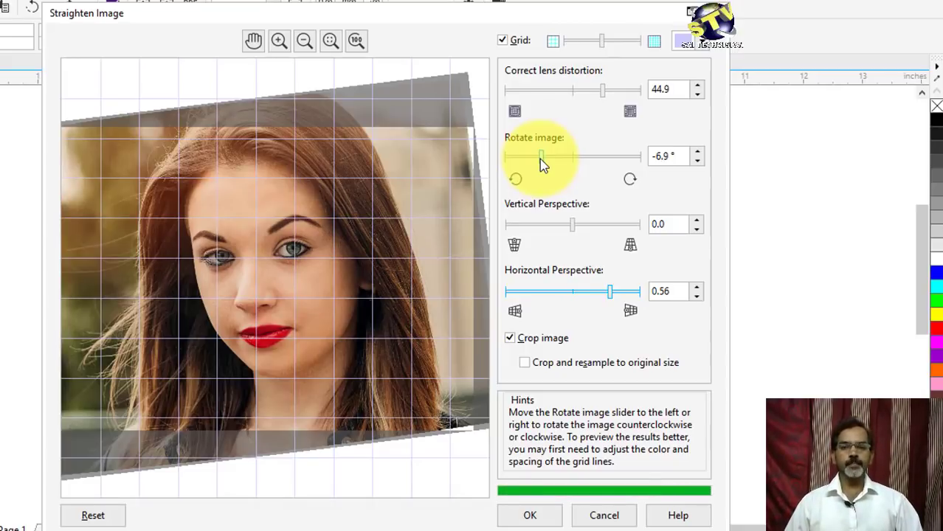
drag(540, 158, 577, 164)
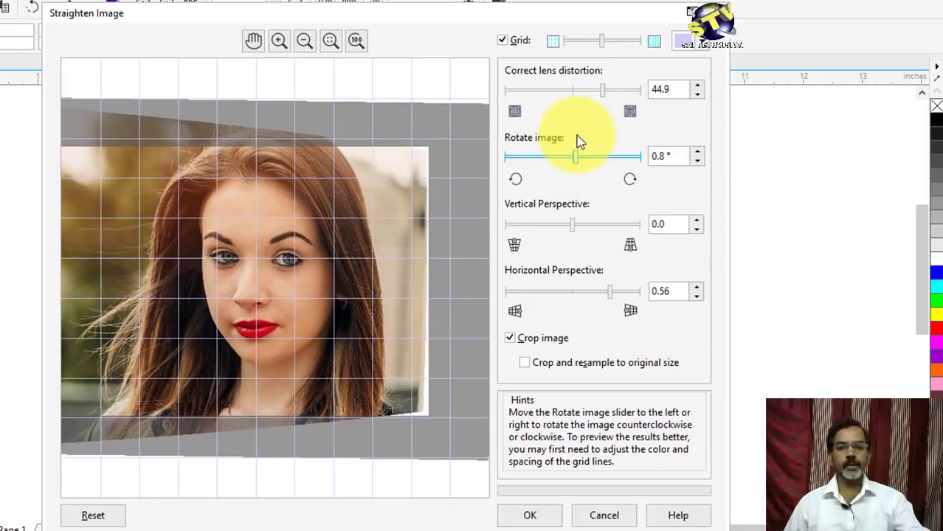
drag(603, 89, 571, 90)
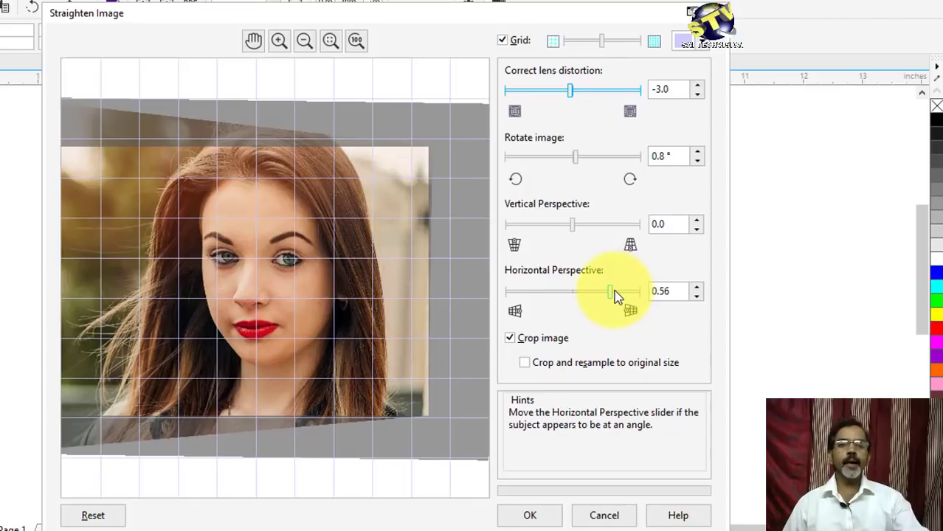
click(573, 223)
drag(599, 226, 616, 223)
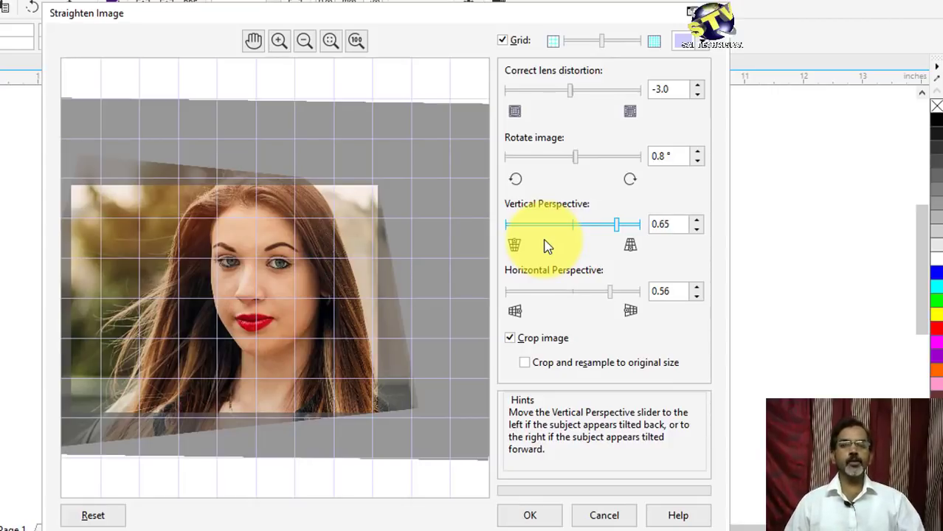
Step: Make the preview grid cells smaller, and compare the straightened photo with and without Crop image, leaving cropping enabled
click(606, 40)
drag(611, 43, 615, 43)
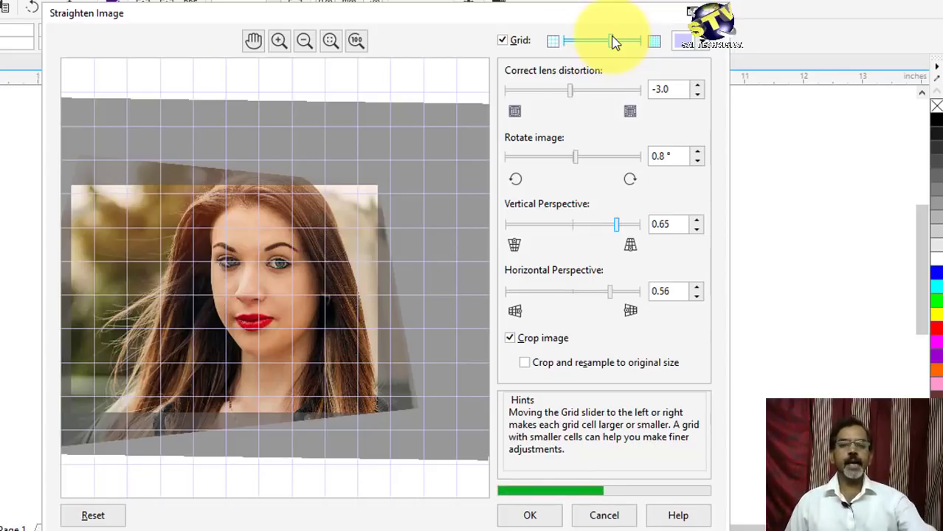
mouse_move(509, 337)
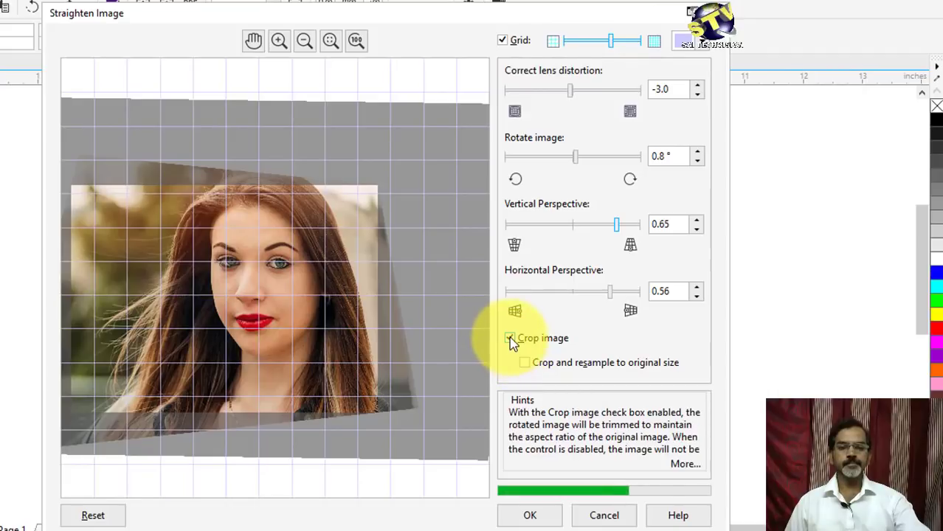
click(509, 338)
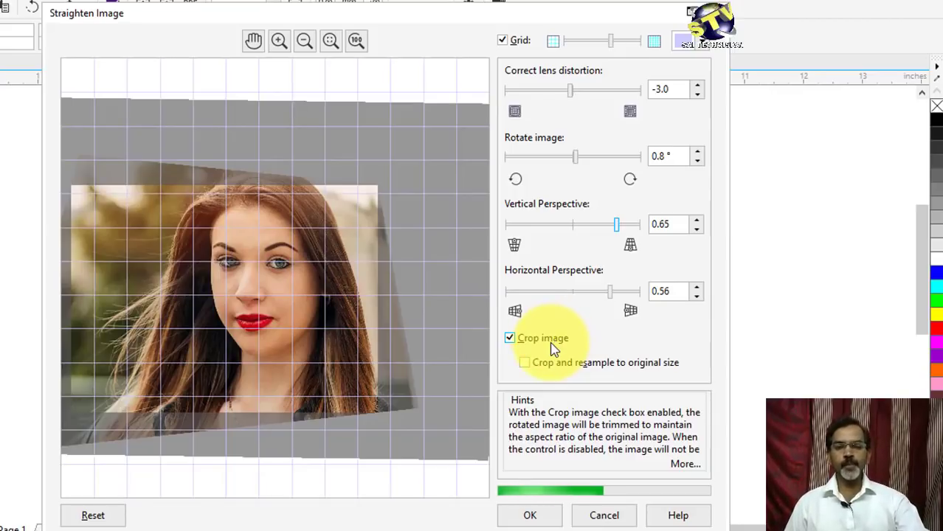
click(510, 340)
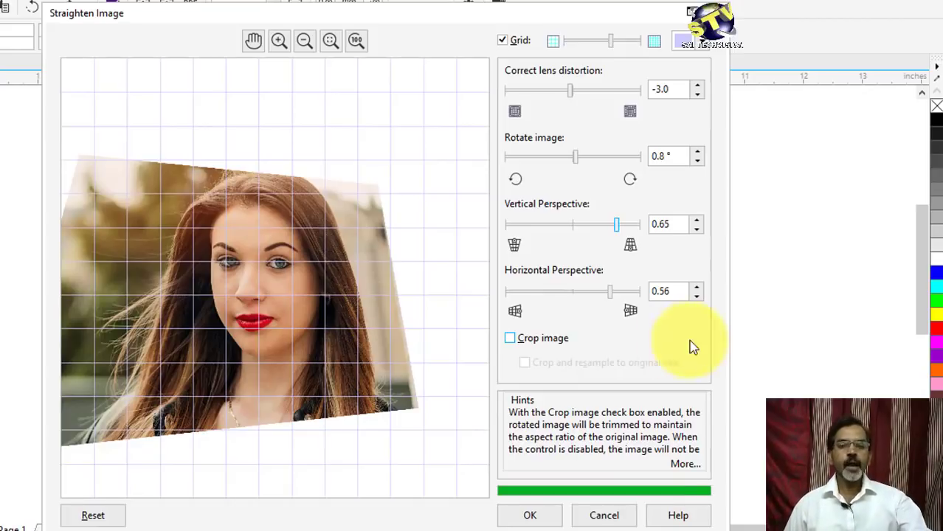
click(509, 338)
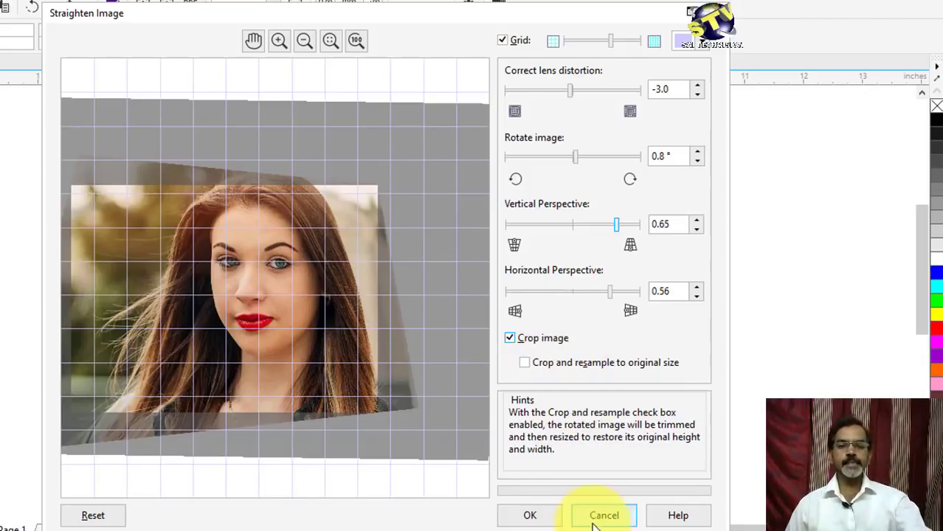
Step: Apply the cropped straightening to the portrait, then redo and undo it to compare with the original photo
click(526, 517)
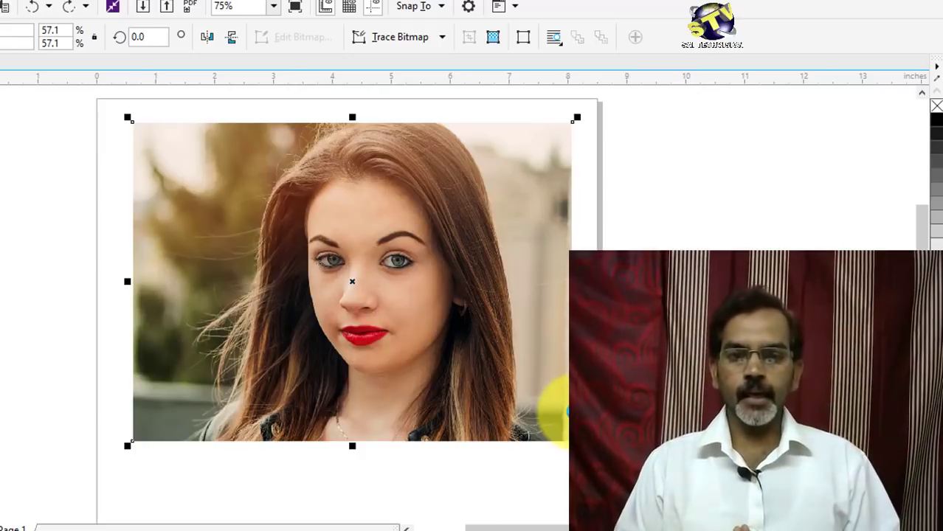
key(ctrl+shift+z)
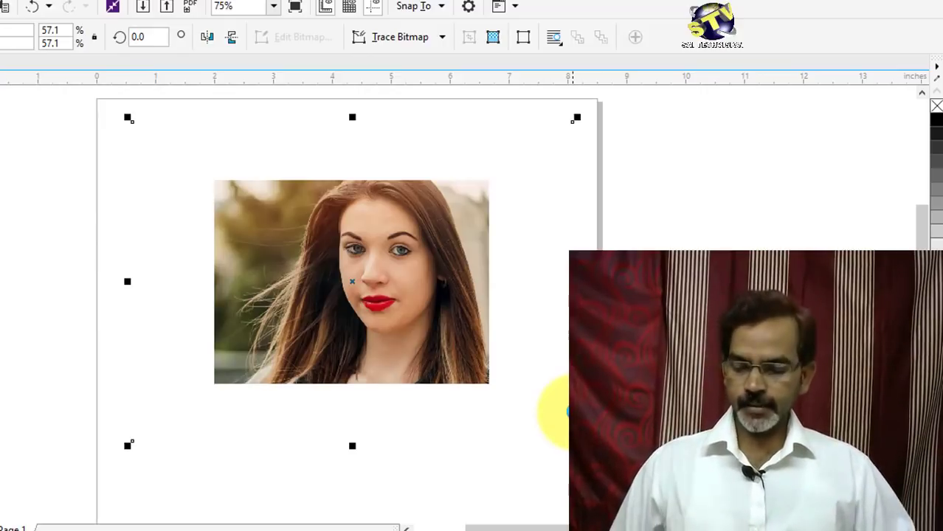
key(ctrl+z)
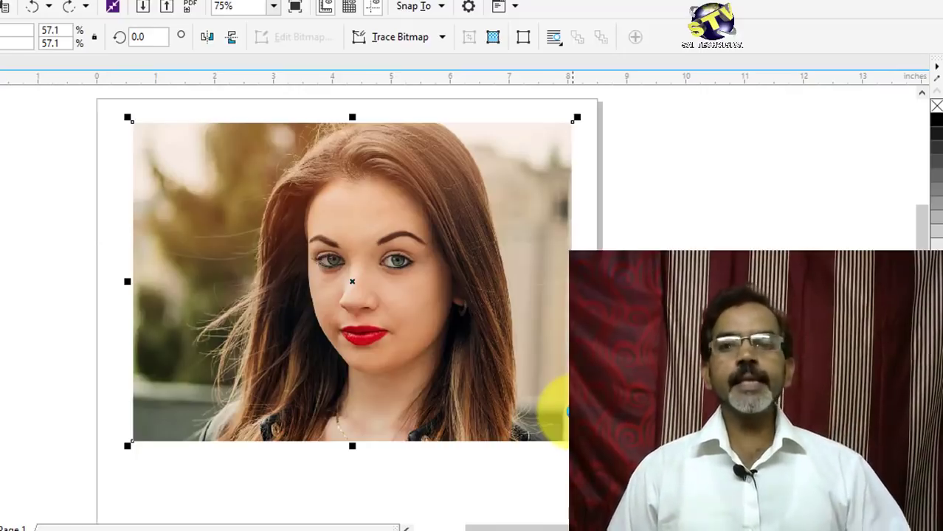
Step: Bring up the bitmap commands for the selected portrait
click(70, 2)
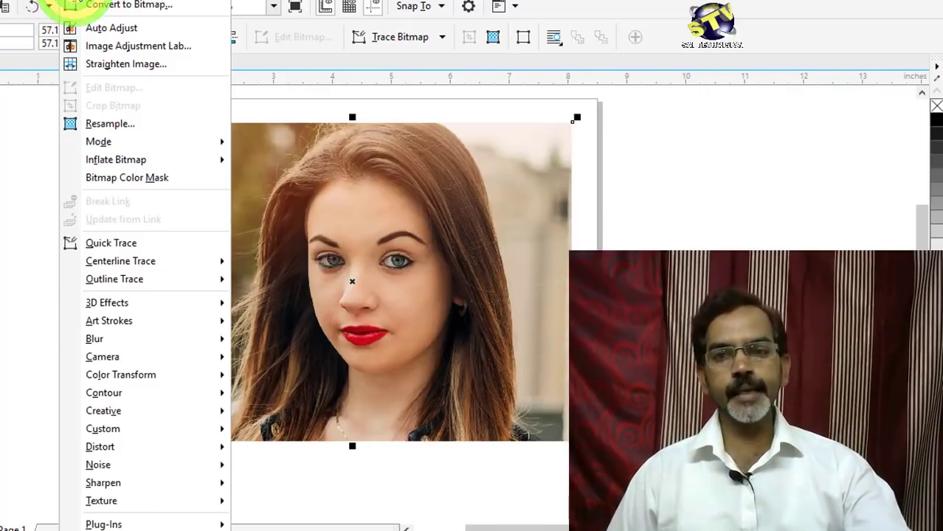